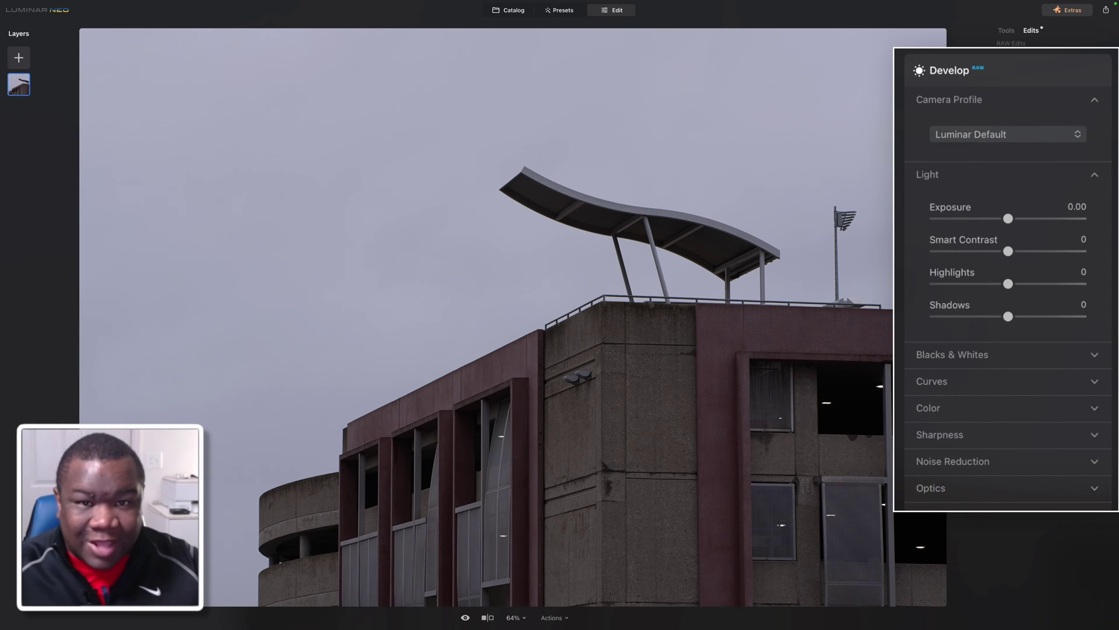
Collapse the Light section and show the camera profile list with Adobe Standard and Camera VV2
{"action": "left_click", "coordinate": [1006, 106]}
{"action": "left_click", "coordinate": [1004, 106]}
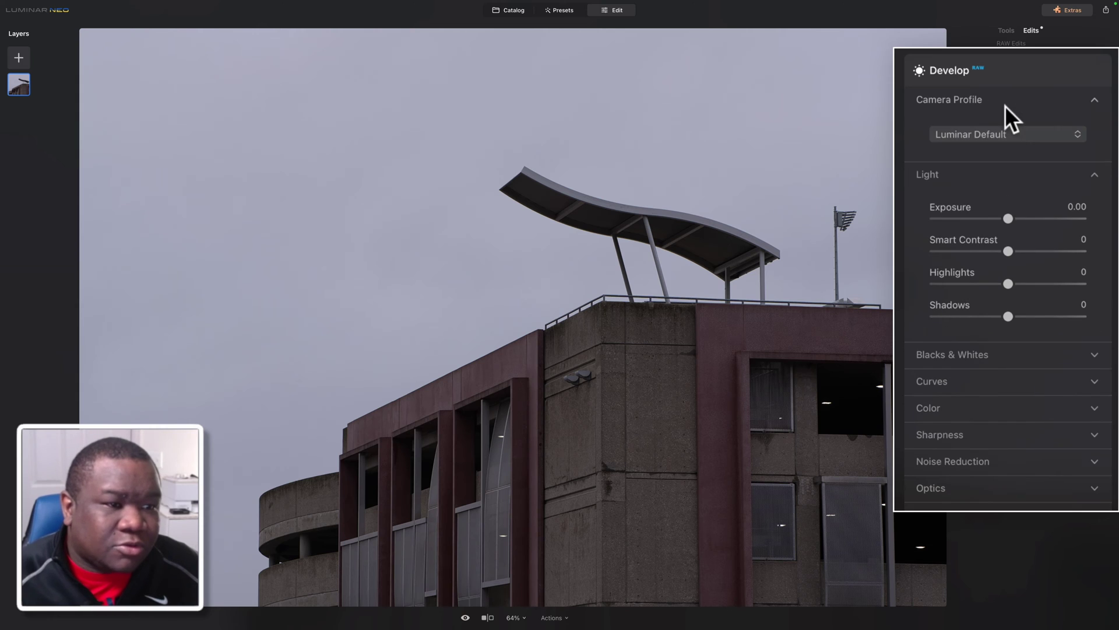
{"action": "left_click", "coordinate": [973, 173]}
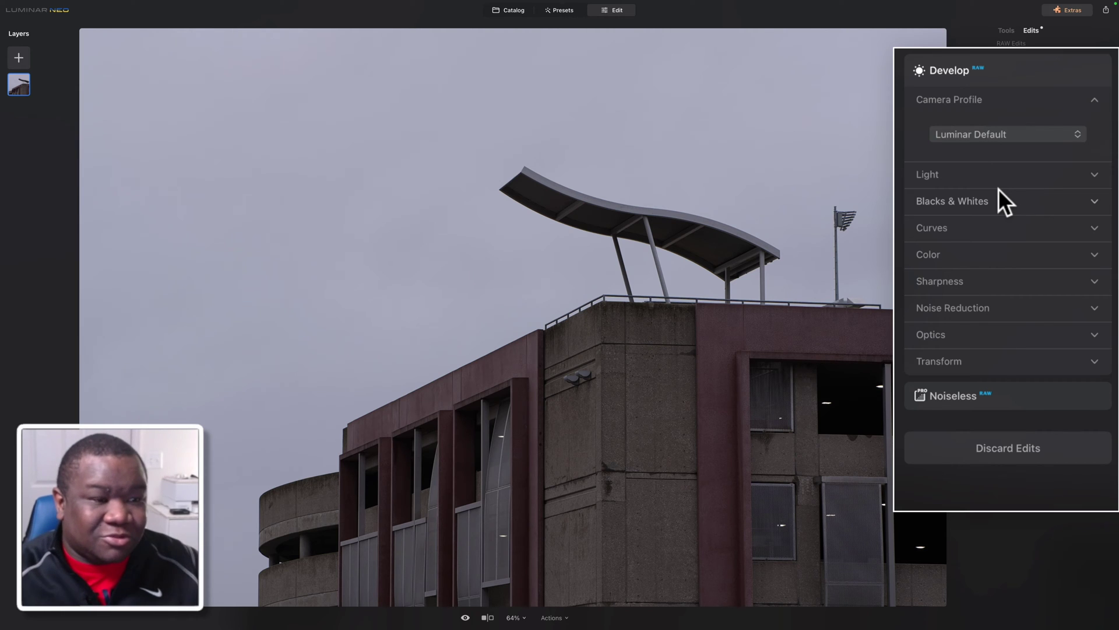
{"action": "left_click", "coordinate": [1006, 135]}
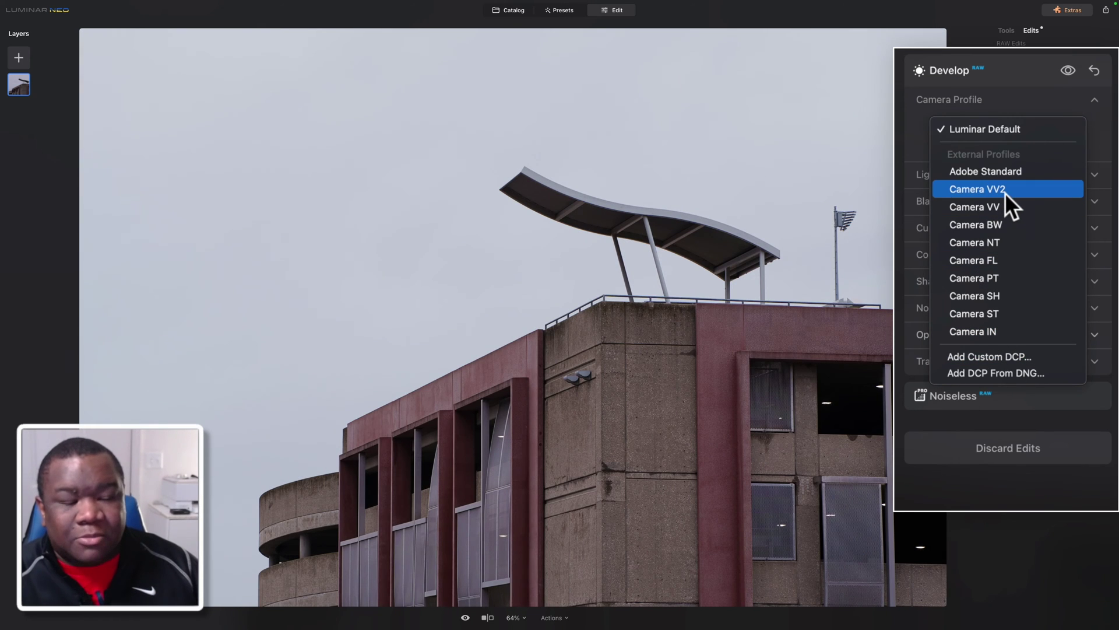
{"action": "left_click", "coordinate": [1005, 192]}
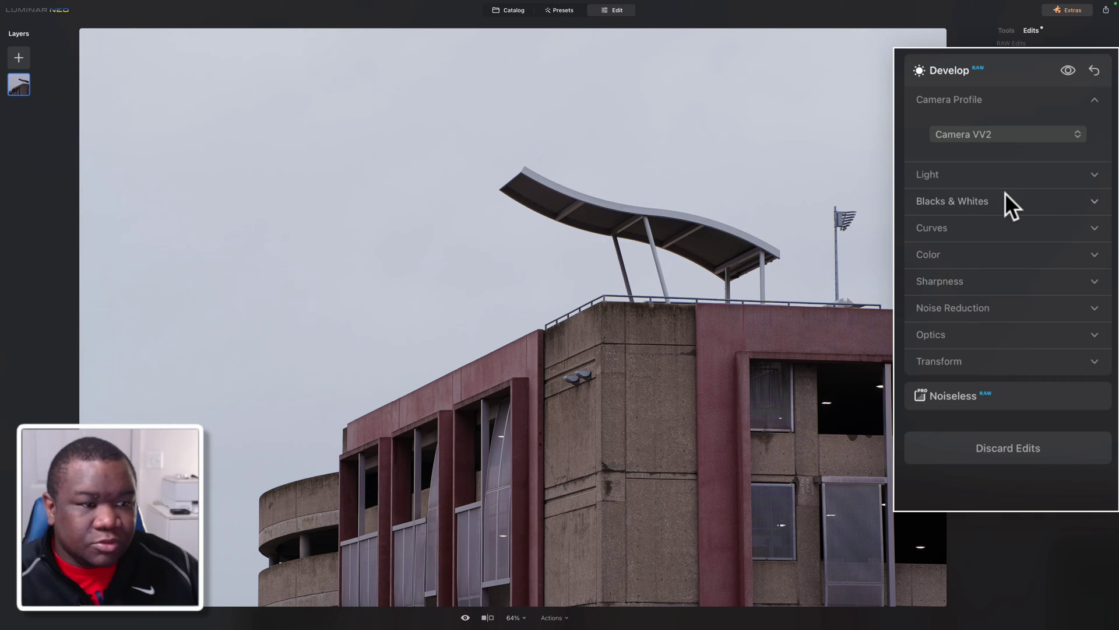
{"action": "key", "text": "backslash"}
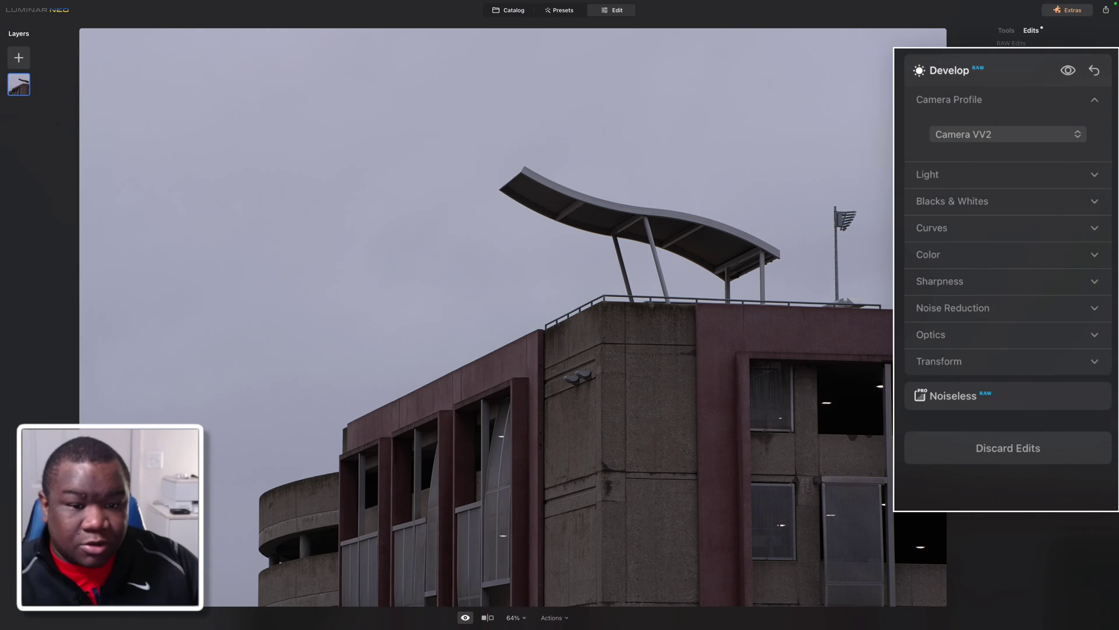
{"action": "key", "text": "backslash"}
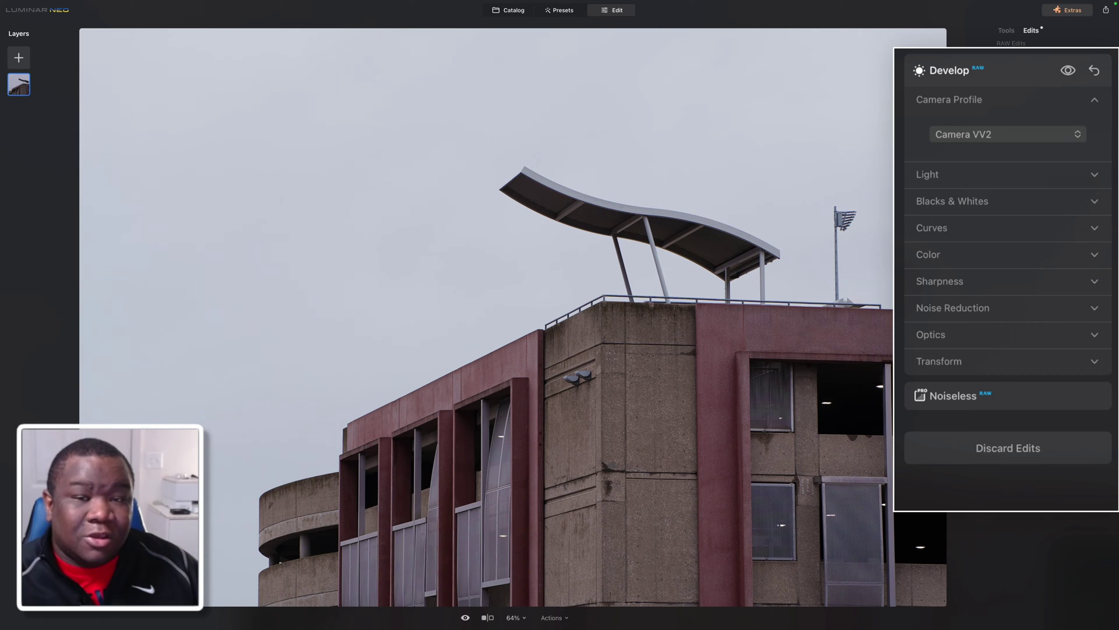
Collapse Camera Profile and expand Light, showing Exposure at 0.00 and sliders at 0
{"action": "left_click", "coordinate": [1040, 99]}
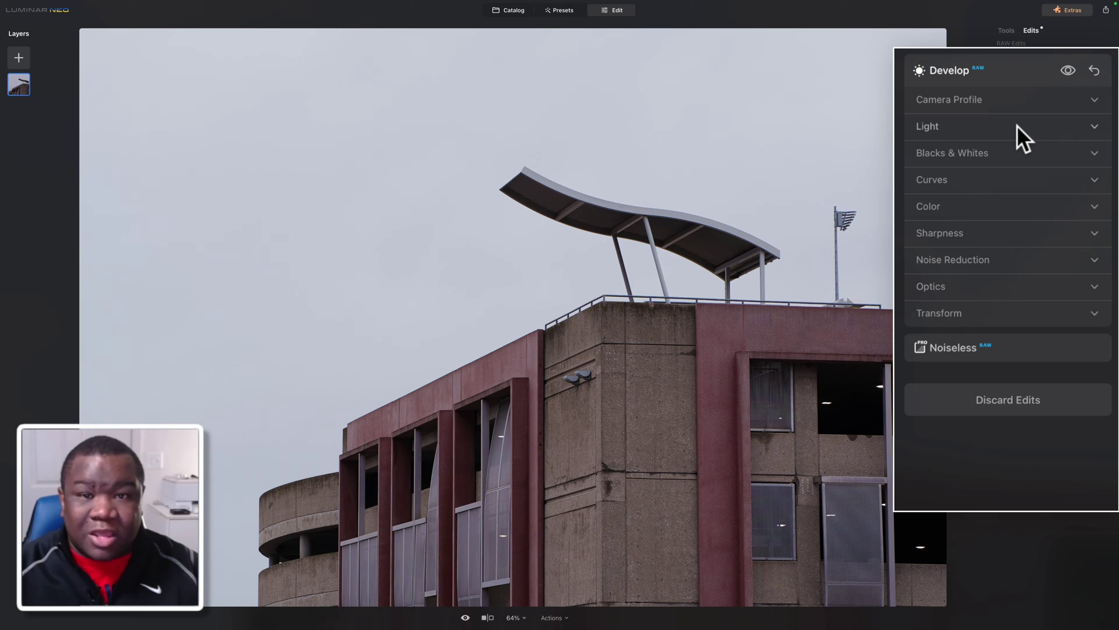
{"action": "left_click", "coordinate": [1016, 125]}
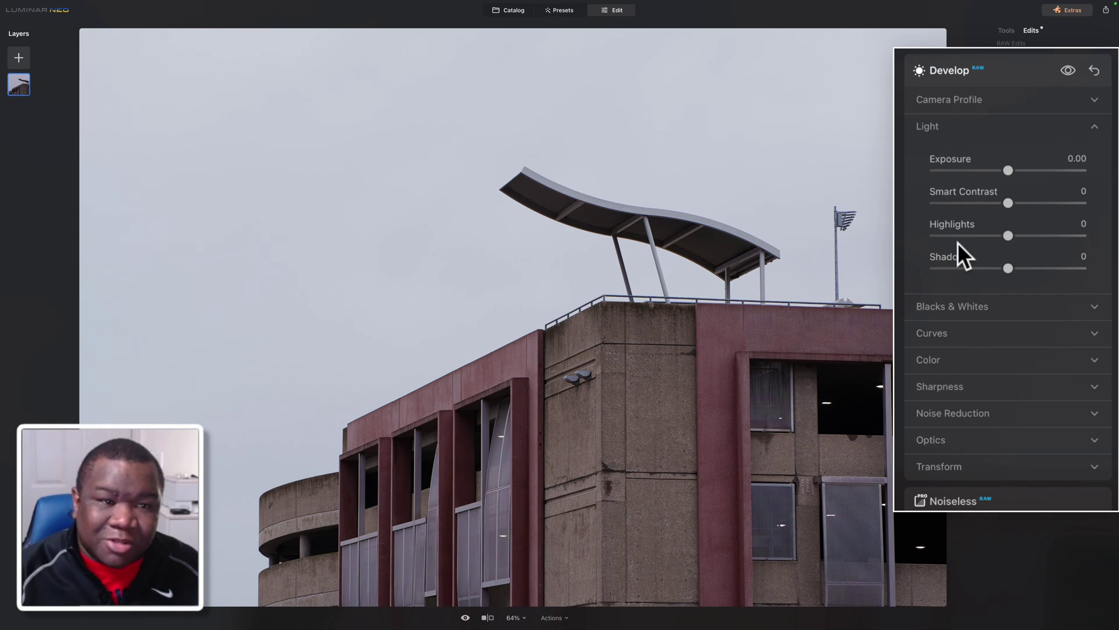
Raise Smart Contrast to 33 and lift Shadows, settling them at 9
{"action": "left_click_drag", "start_coordinate": [1012, 201], "coordinate": [1035, 205]}
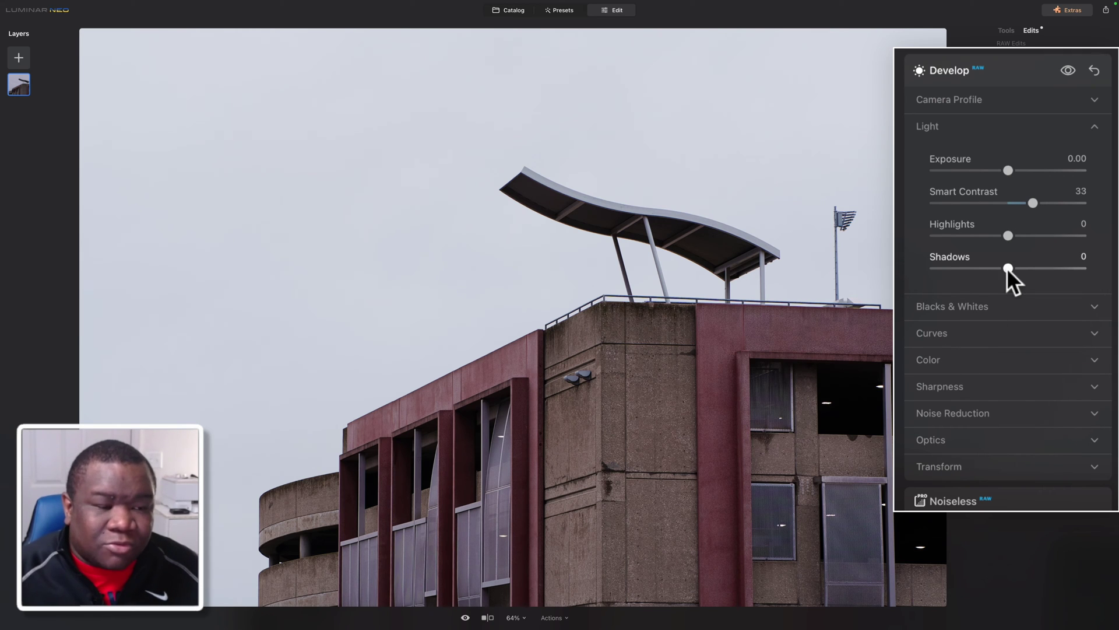
{"action": "left_click_drag", "start_coordinate": [1007, 269], "coordinate": [1033, 269]}
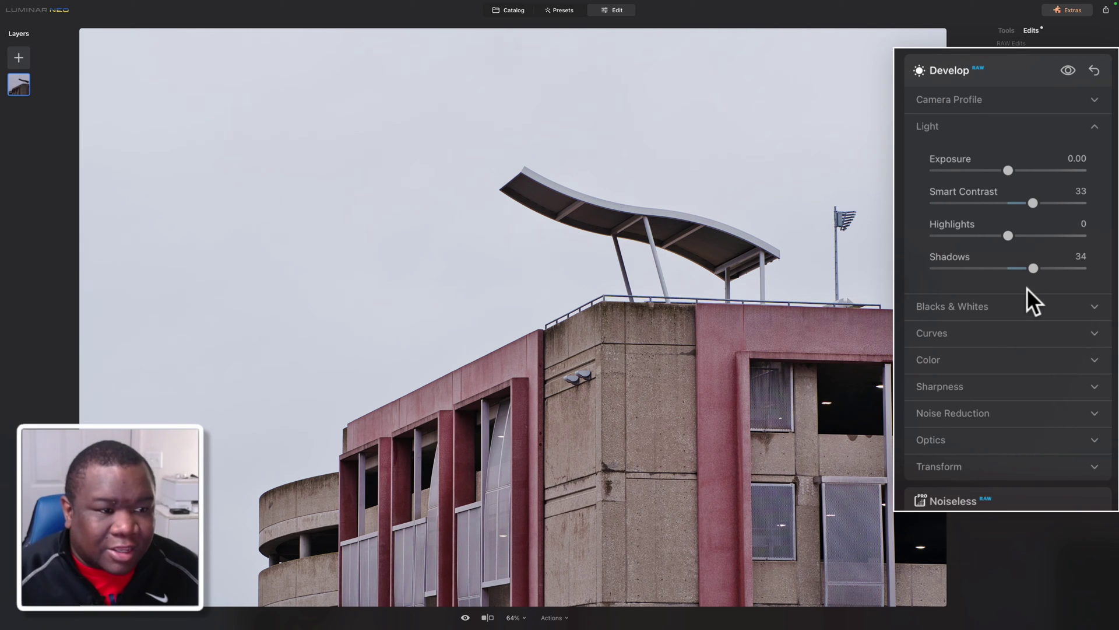
{"action": "left_click_drag", "start_coordinate": [1030, 268], "coordinate": [1014, 269]}
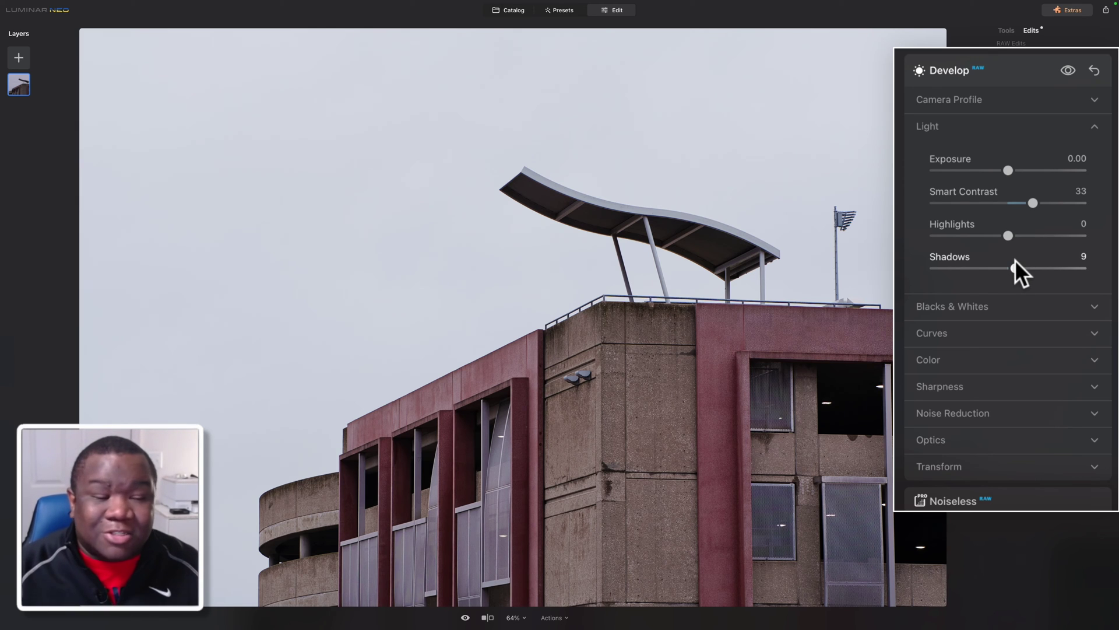
Swap Light for the Color section and set Vibrance to 47 and Saturation to 8
{"action": "left_click", "coordinate": [1017, 126]}
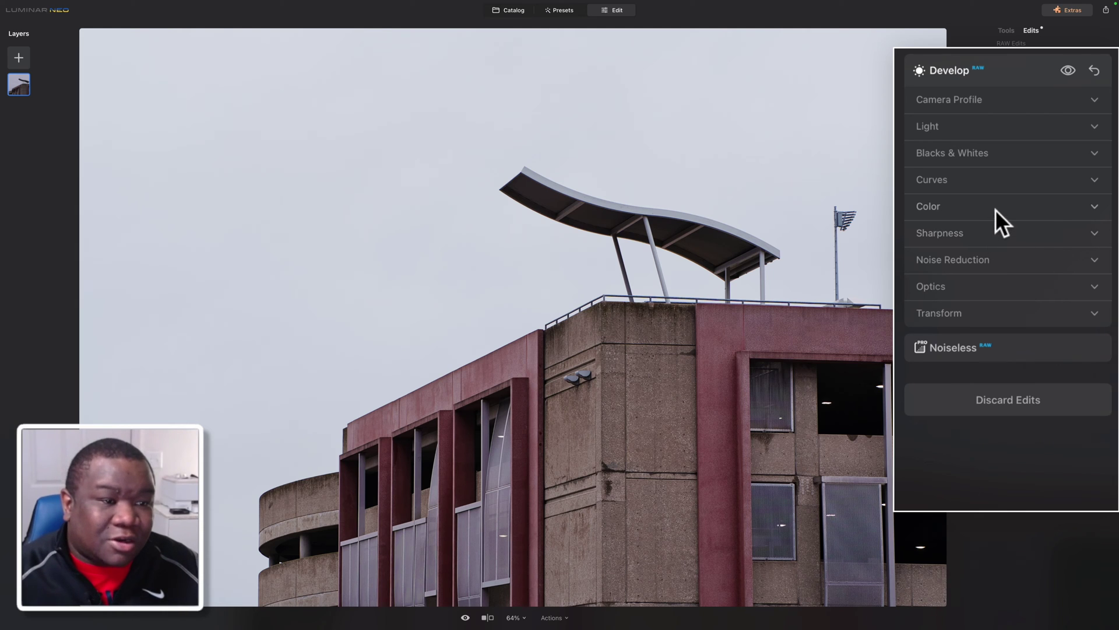
{"action": "left_click", "coordinate": [1040, 207]}
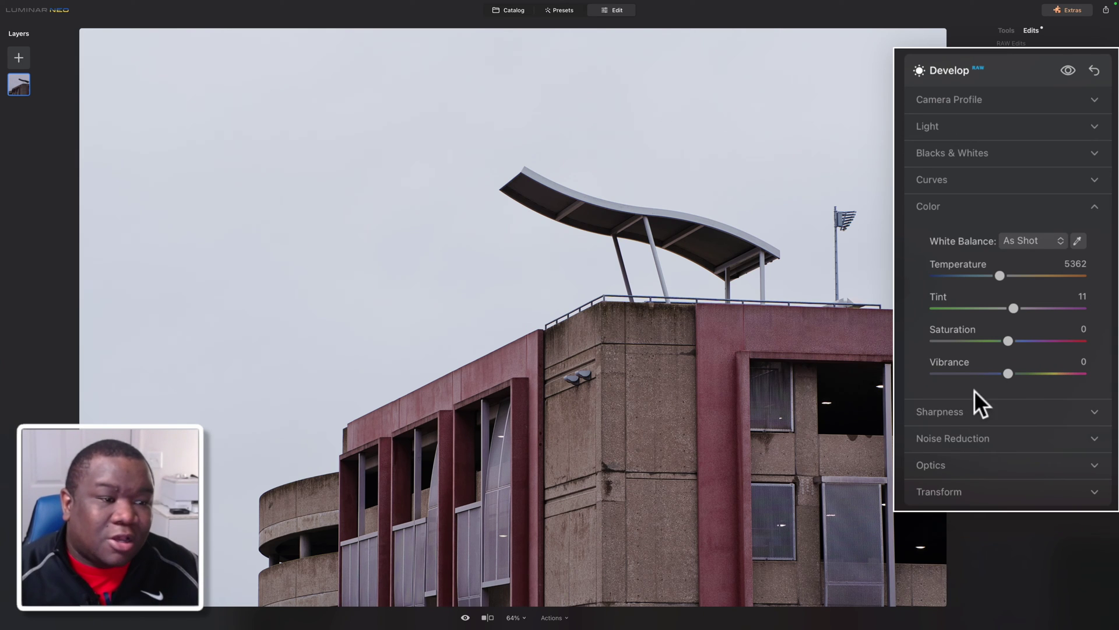
{"action": "left_click_drag", "start_coordinate": [1007, 373], "coordinate": [1021, 373]}
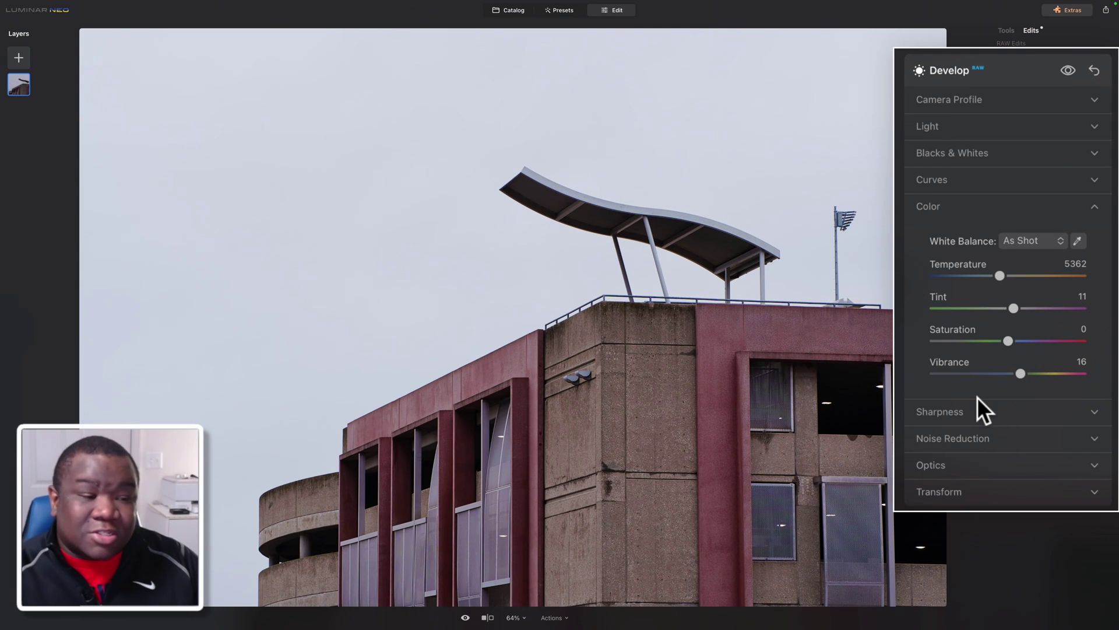
{"action": "left_click_drag", "start_coordinate": [1010, 342], "coordinate": [1048, 342]}
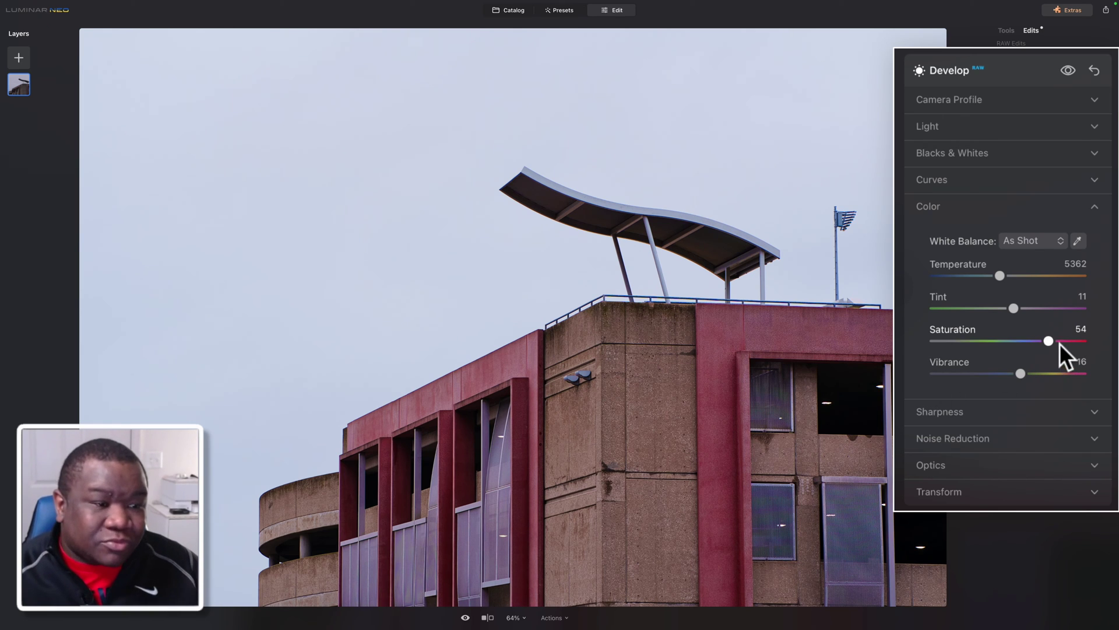
{"action": "left_click_drag", "start_coordinate": [1048, 341], "coordinate": [1013, 344]}
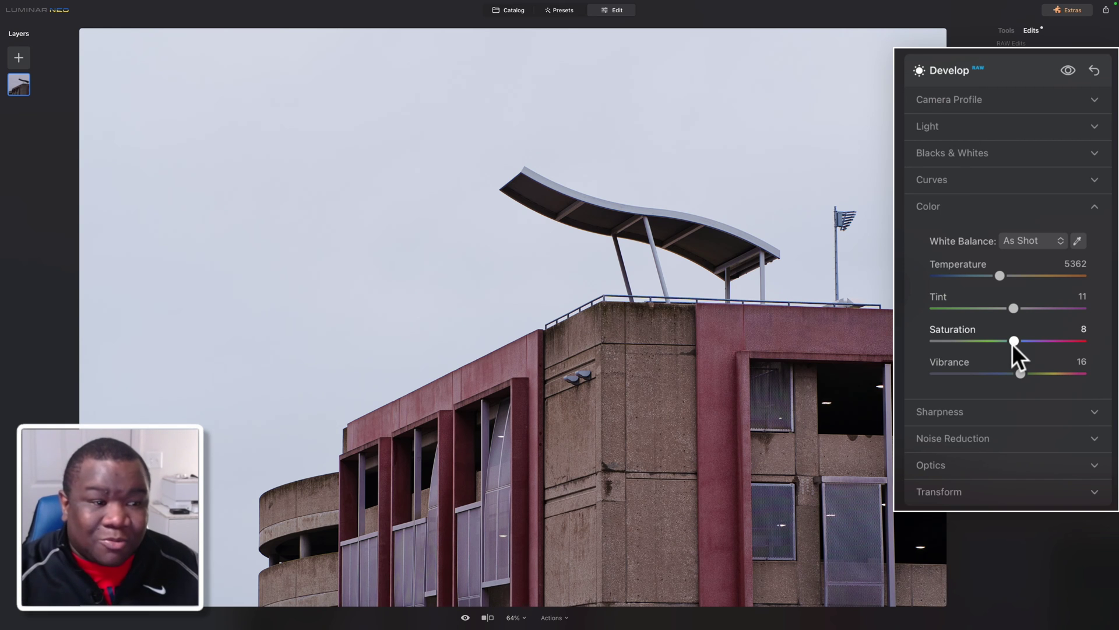
{"action": "left_click_drag", "start_coordinate": [1017, 374], "coordinate": [1039, 383]}
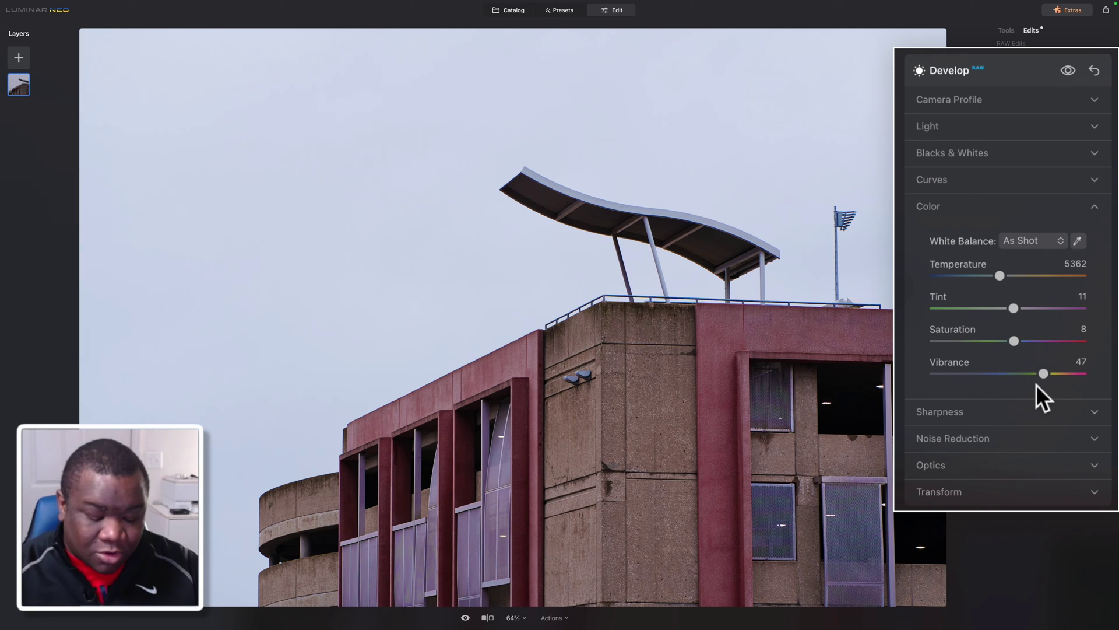
{"action": "key", "text": "backslash"}
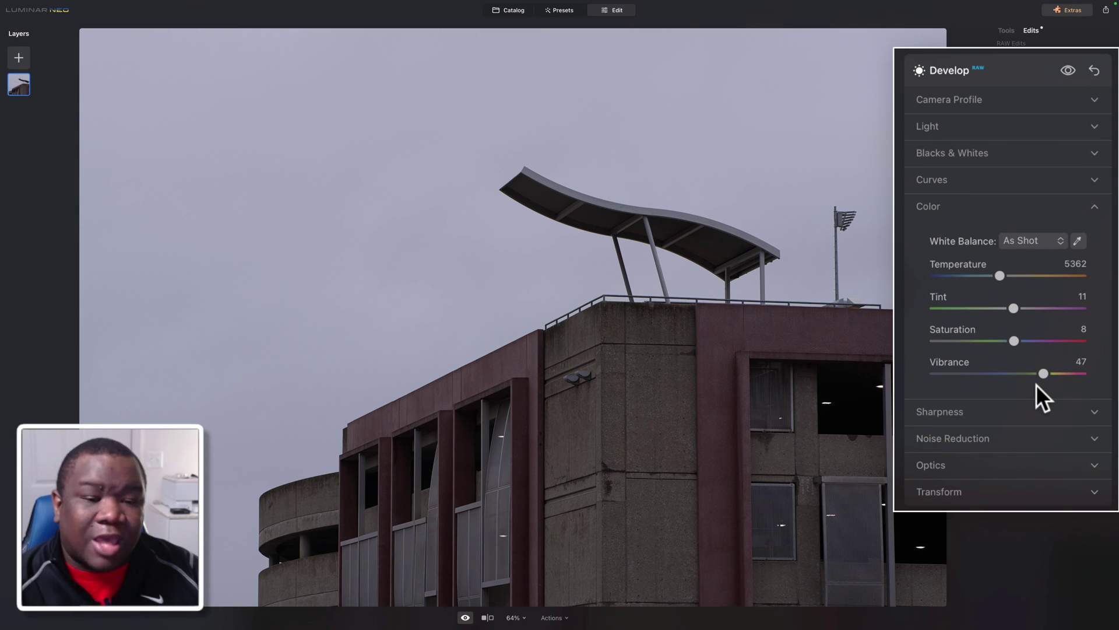
{"action": "key", "text": "backslash"}
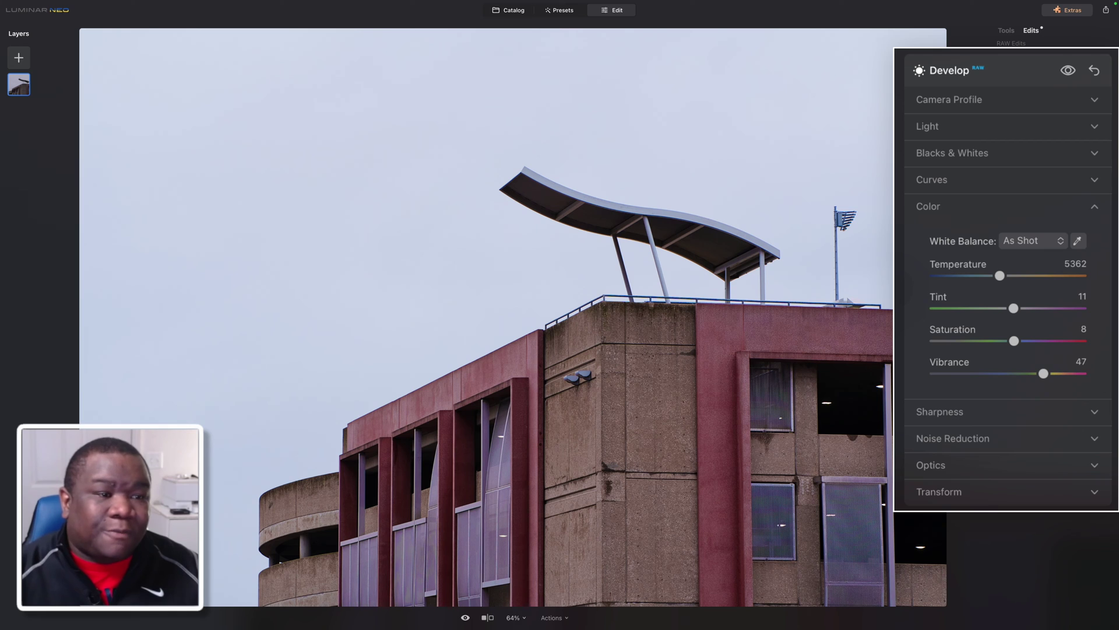
Collapse Color and expand Blacks & Whites, with Blacks and Whites at 0
{"action": "left_click", "coordinate": [985, 202]}
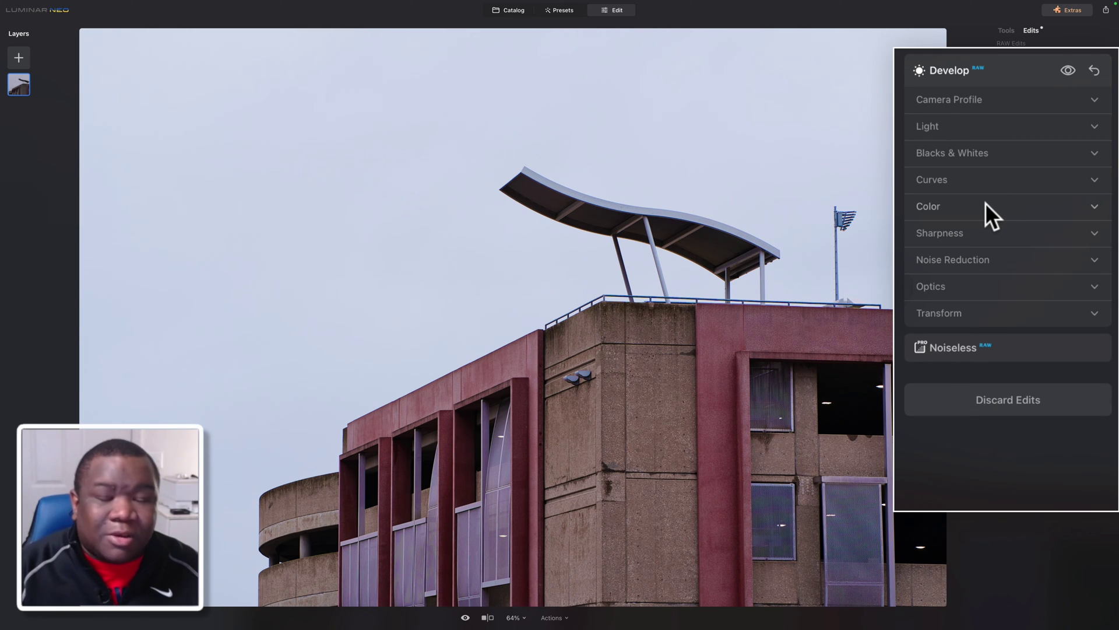
{"action": "left_click", "coordinate": [1006, 154]}
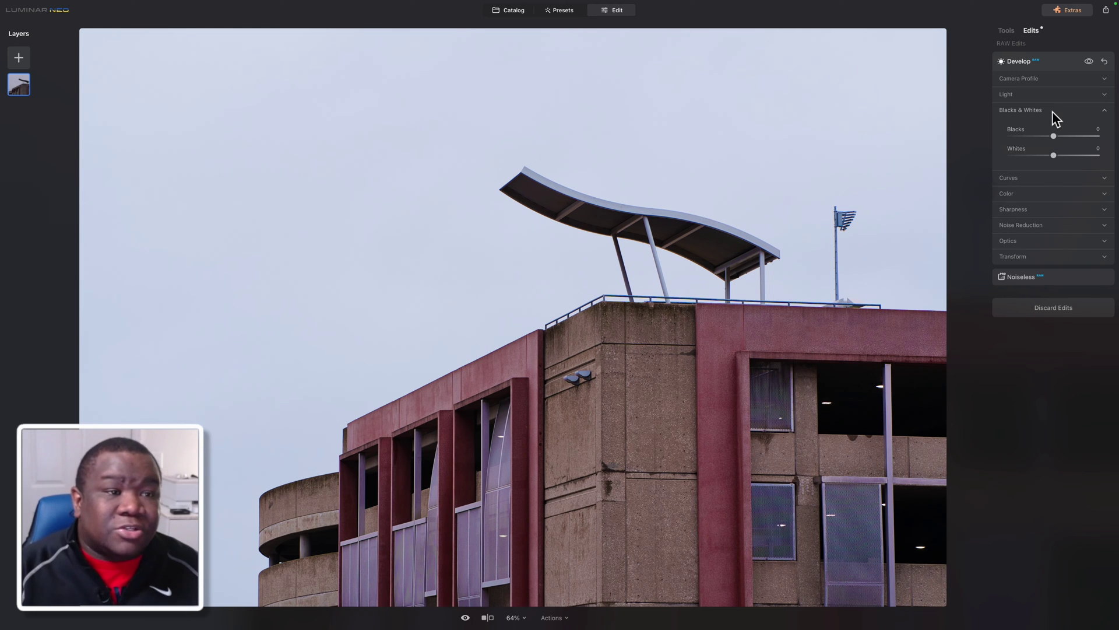
Turn on View > Show Histogram and its highlight clipping warning, then return to Edits
{"action": "left_click", "coordinate": [1007, 30]}
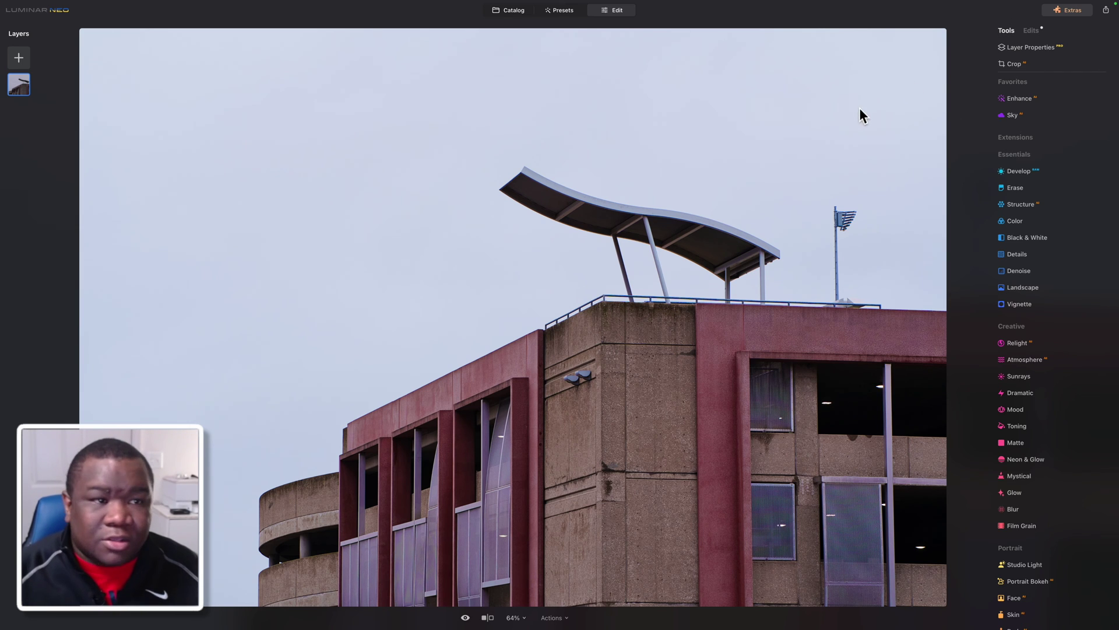
{"action": "mouse_move", "coordinate": [404, 4]}
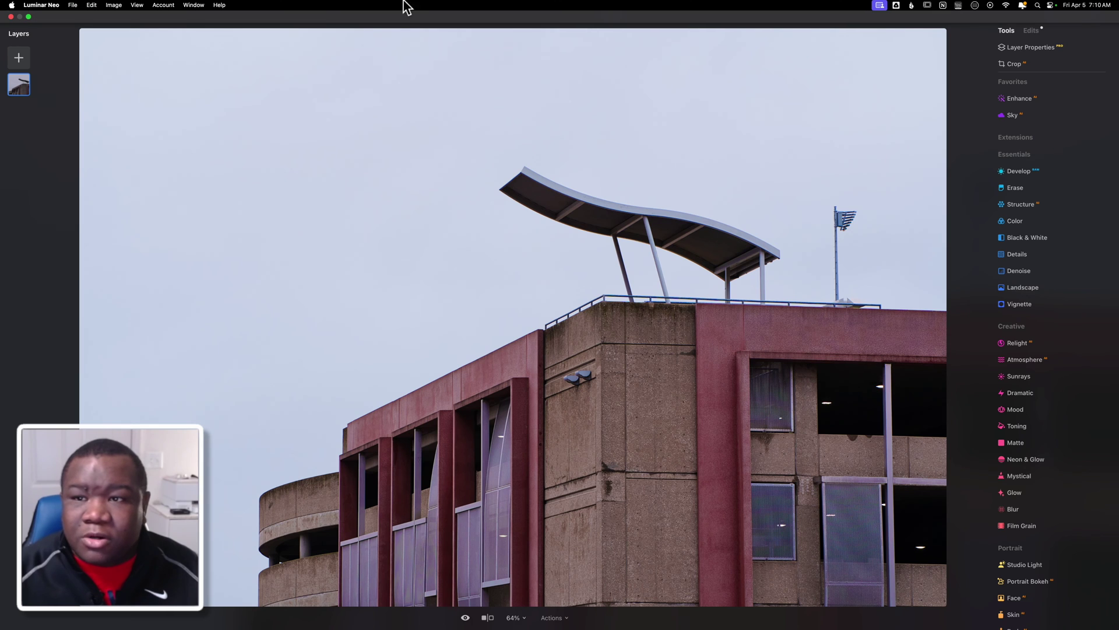
{"action": "left_click", "coordinate": [194, 7]}
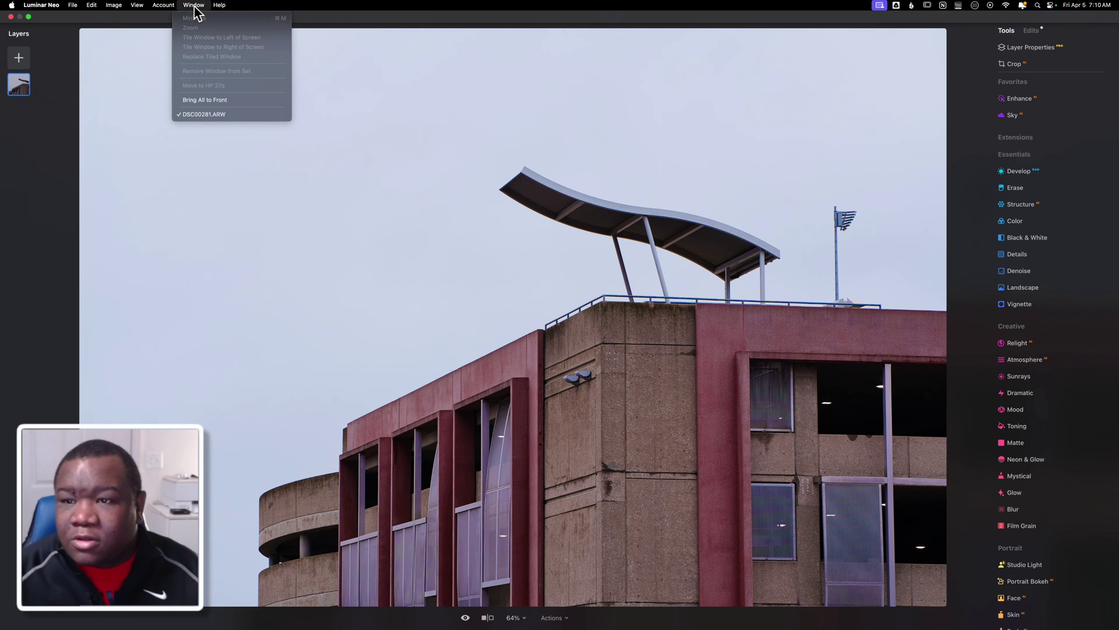
{"action": "mouse_move", "coordinate": [138, 6]}
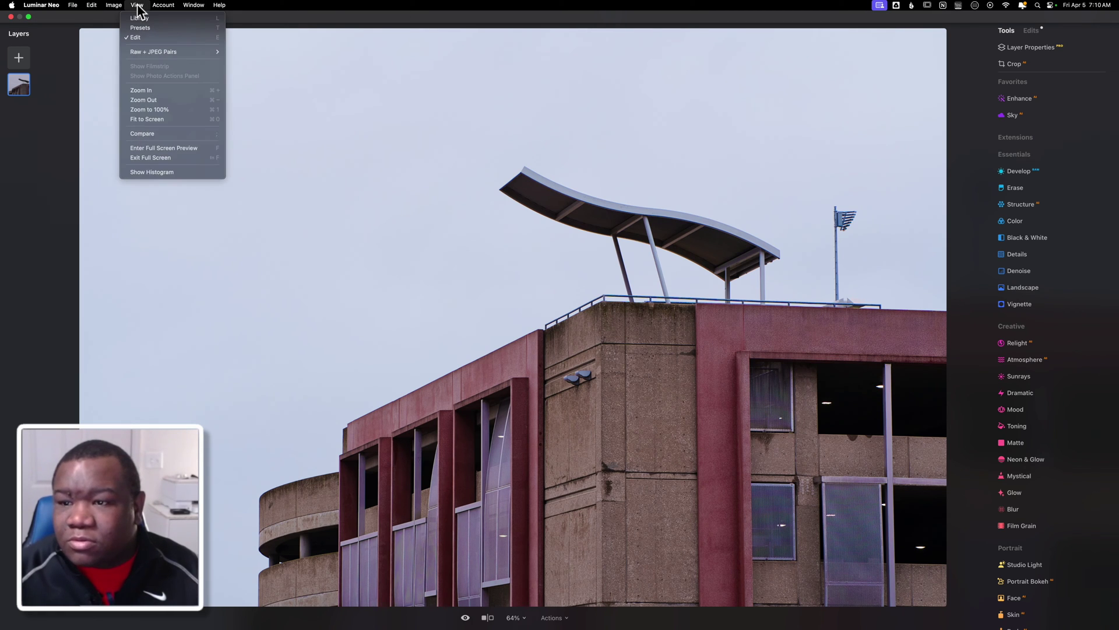
{"action": "left_click", "coordinate": [153, 172]}
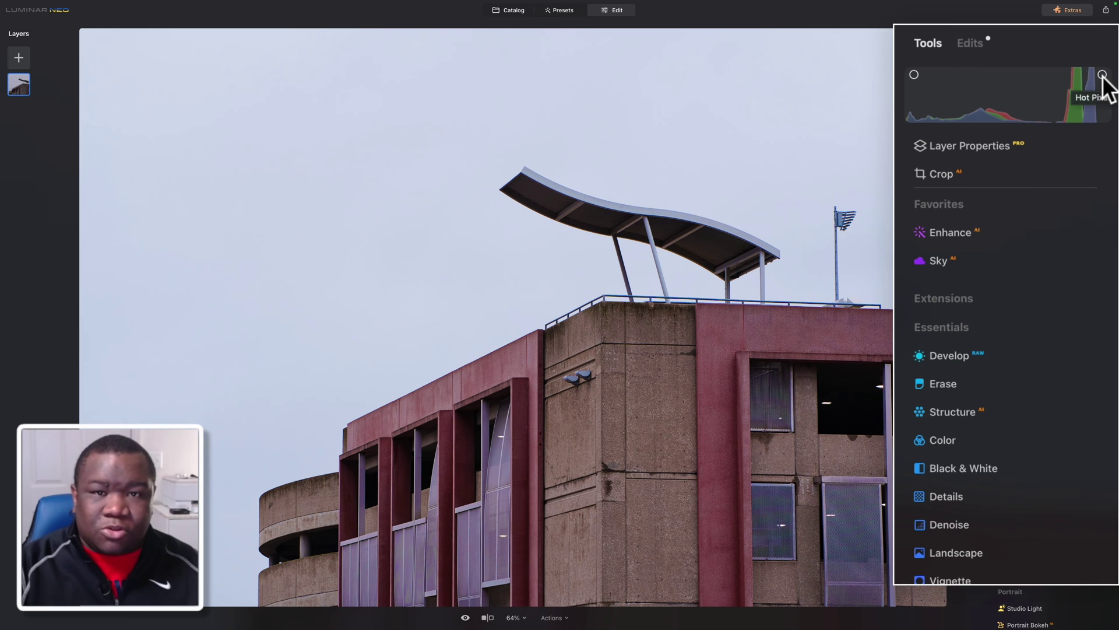
{"action": "left_click", "coordinate": [1102, 75]}
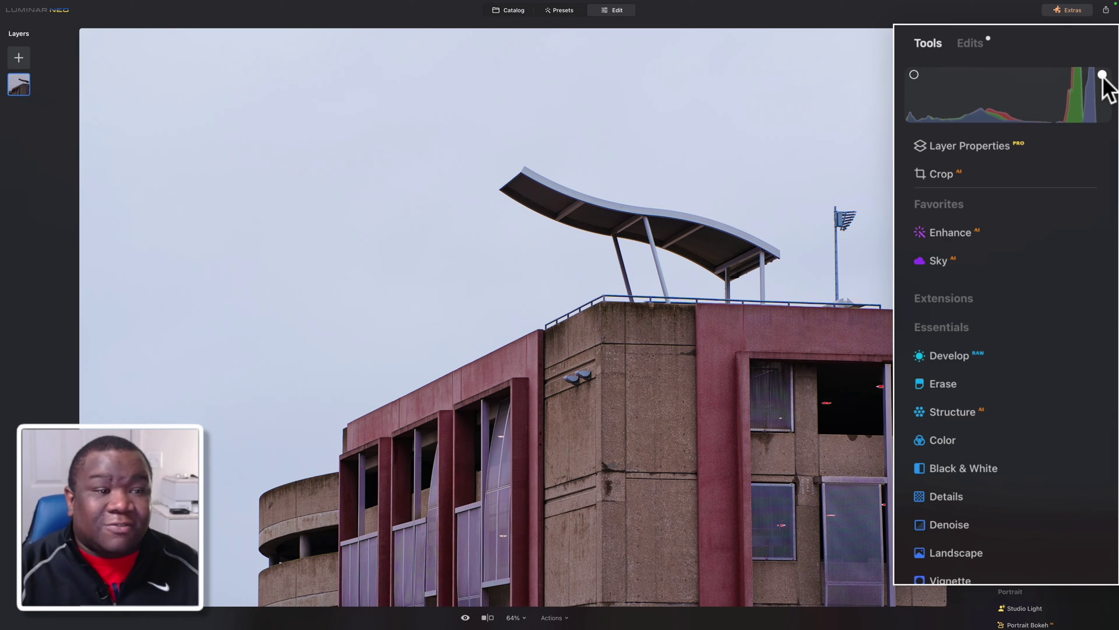
{"action": "left_click", "coordinate": [978, 46]}
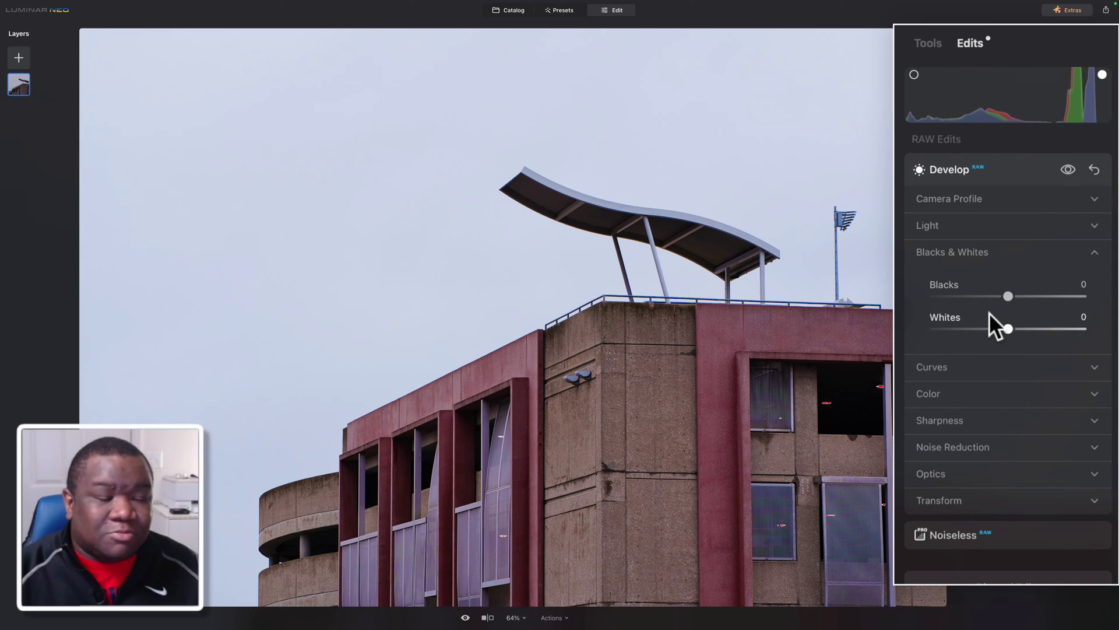
Expand Light, push Exposure up and down to check clipping, then reset it to 0.00
{"action": "left_click", "coordinate": [983, 226]}
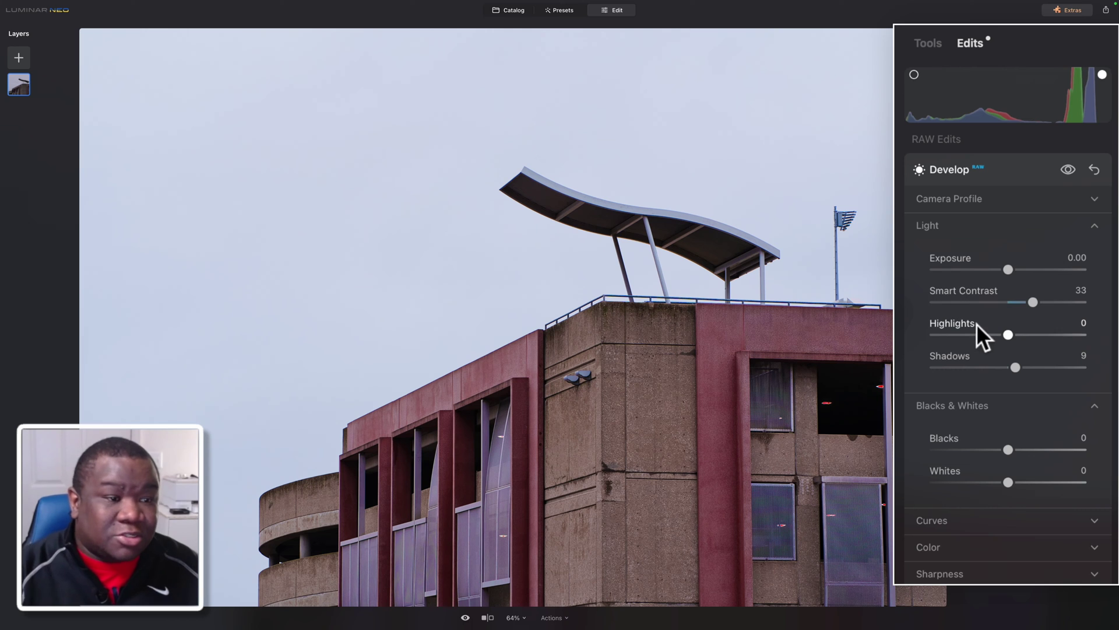
{"action": "left_click_drag", "start_coordinate": [1012, 274], "coordinate": [1043, 275]}
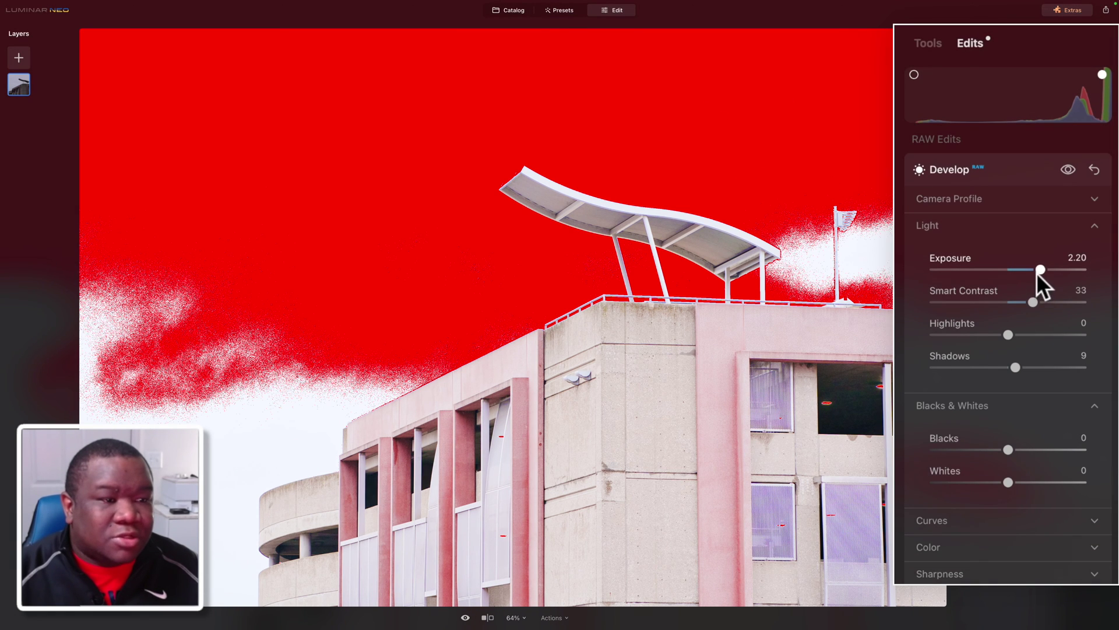
{"action": "left_click_drag", "start_coordinate": [1039, 269], "coordinate": [925, 274]}
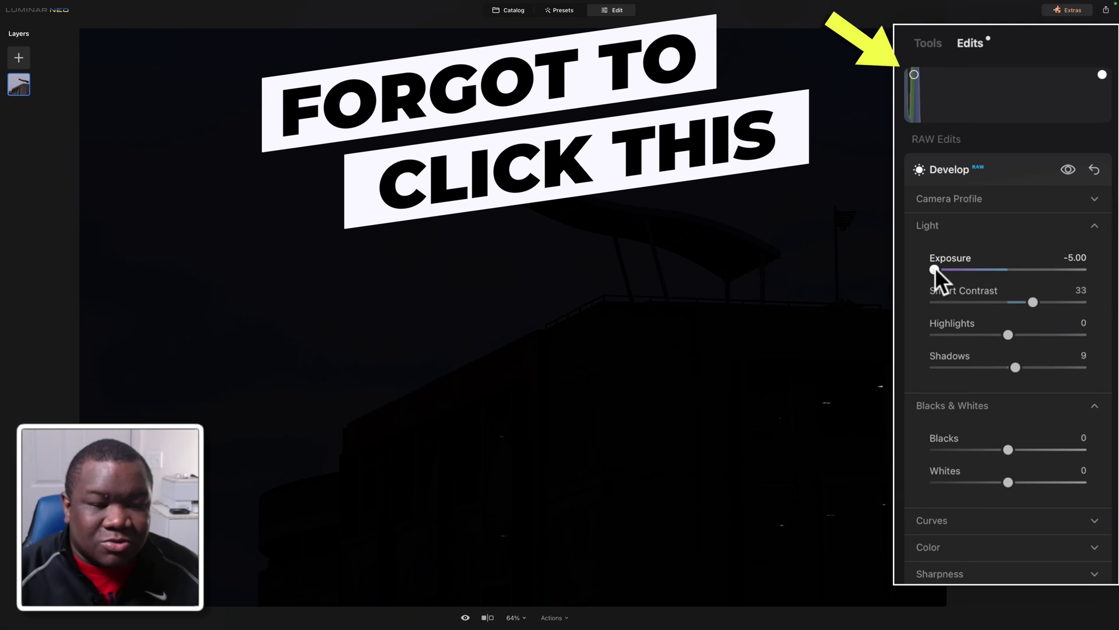
{"action": "double_click", "coordinate": [935, 269]}
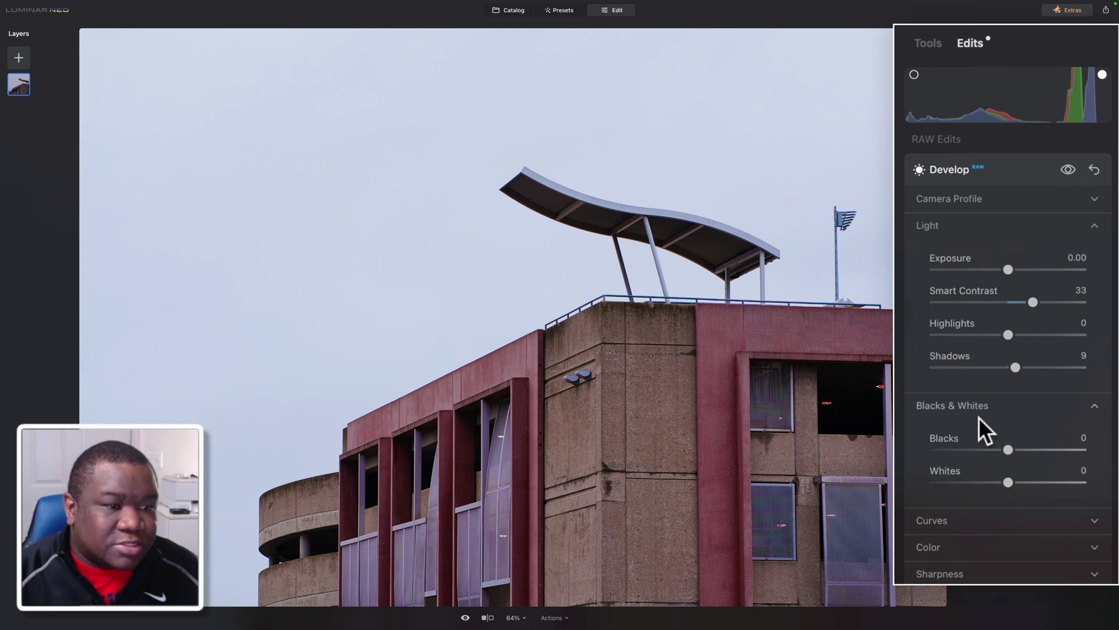
Drag Highlights down to -32 to recover the bright sky
{"action": "left_click_drag", "start_coordinate": [1008, 335], "coordinate": [982, 337]}
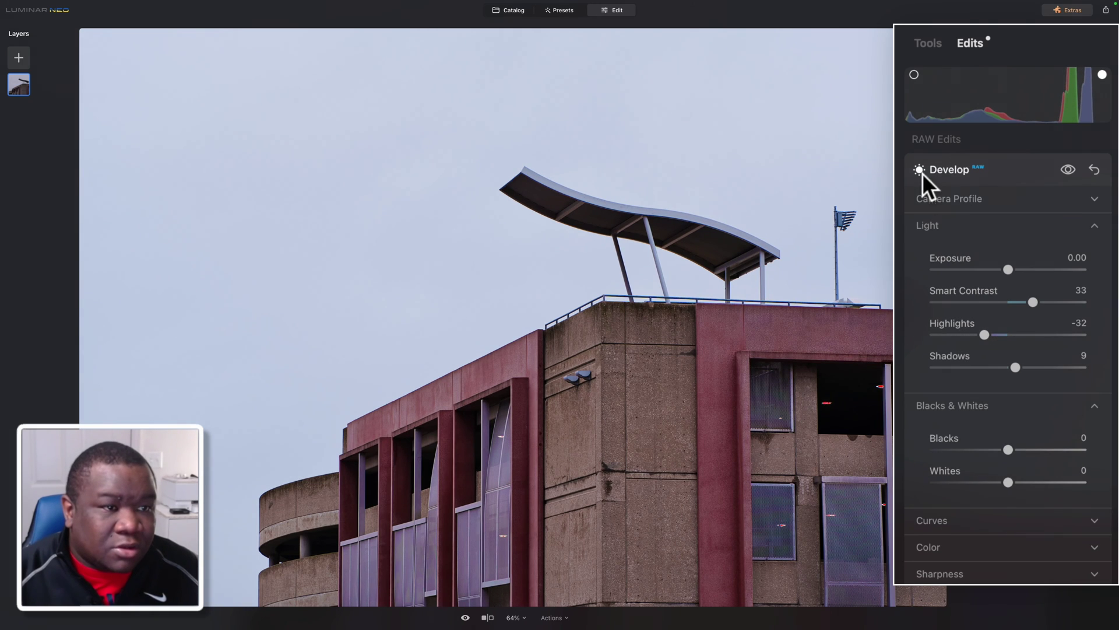
Enable the shadow clipping warning, set Highlights to -17 and Whites to about -77
{"action": "left_click", "coordinate": [914, 74]}
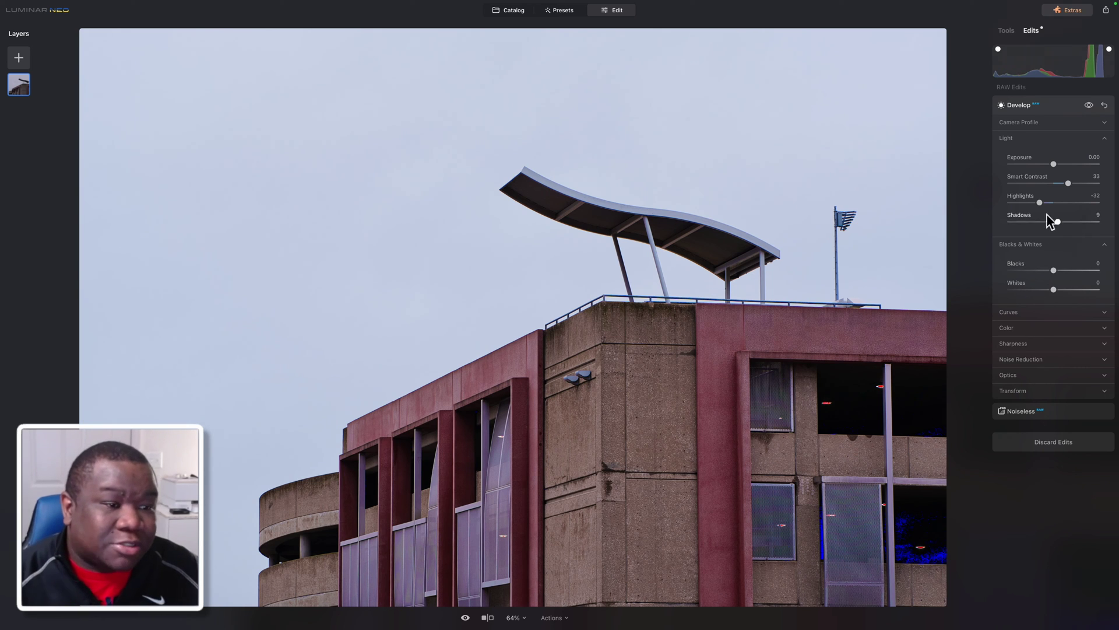
{"action": "left_click_drag", "start_coordinate": [1040, 203], "coordinate": [1047, 204]}
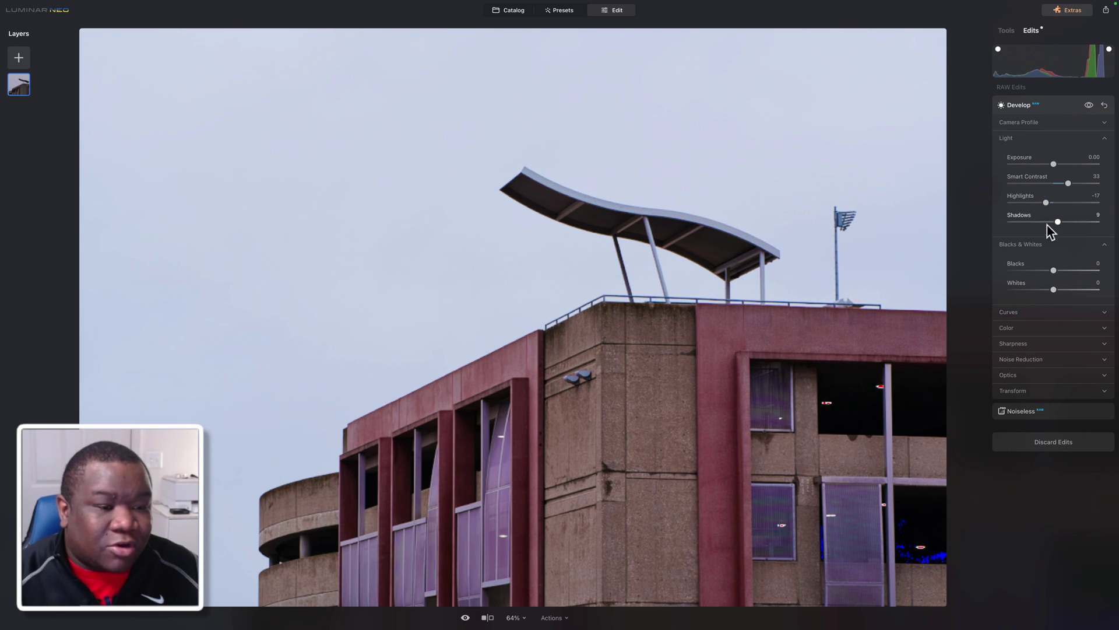
{"action": "left_click_drag", "start_coordinate": [1052, 290], "coordinate": [1041, 295]}
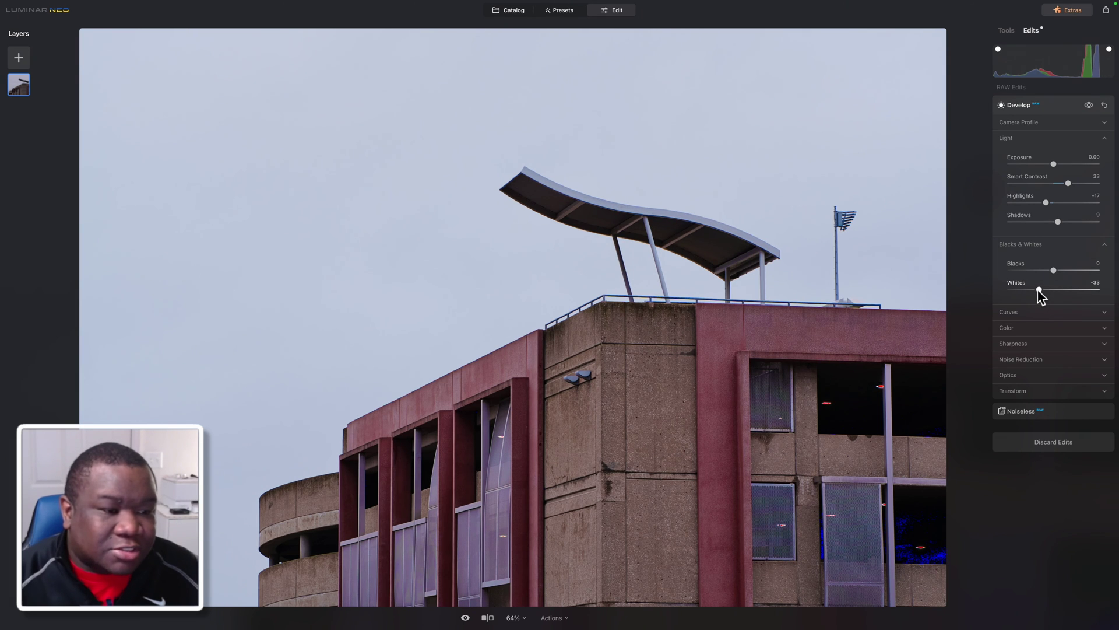
{"action": "left_click_drag", "start_coordinate": [1039, 290], "coordinate": [1018, 290]}
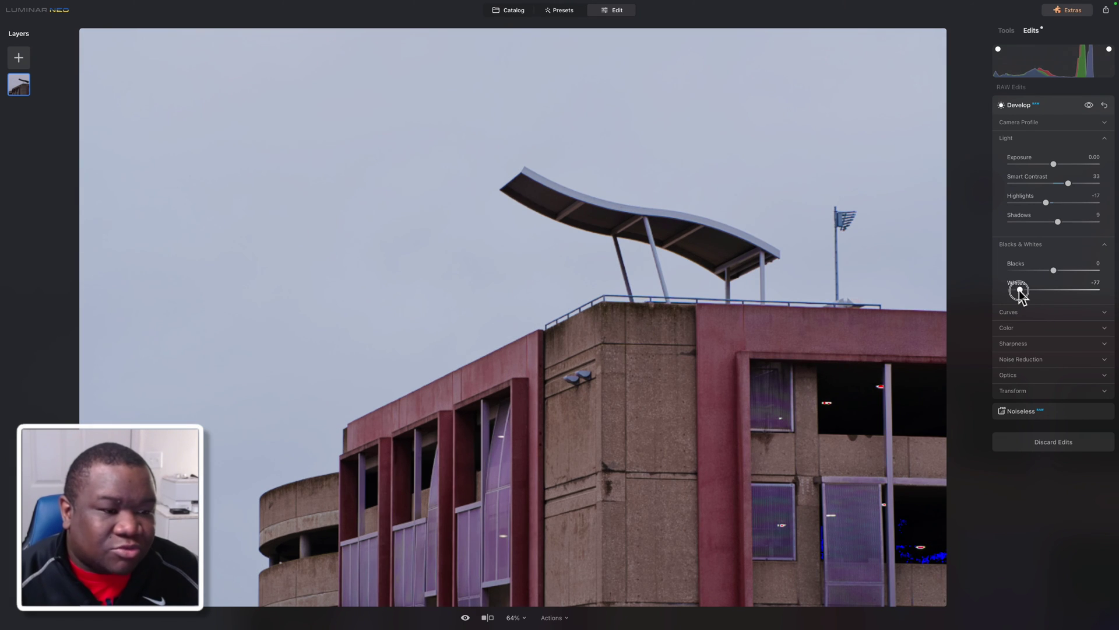
Reset Whites to 0, preview a darker Exposure, then reset Exposure to 0.00
{"action": "double_click", "coordinate": [1018, 290]}
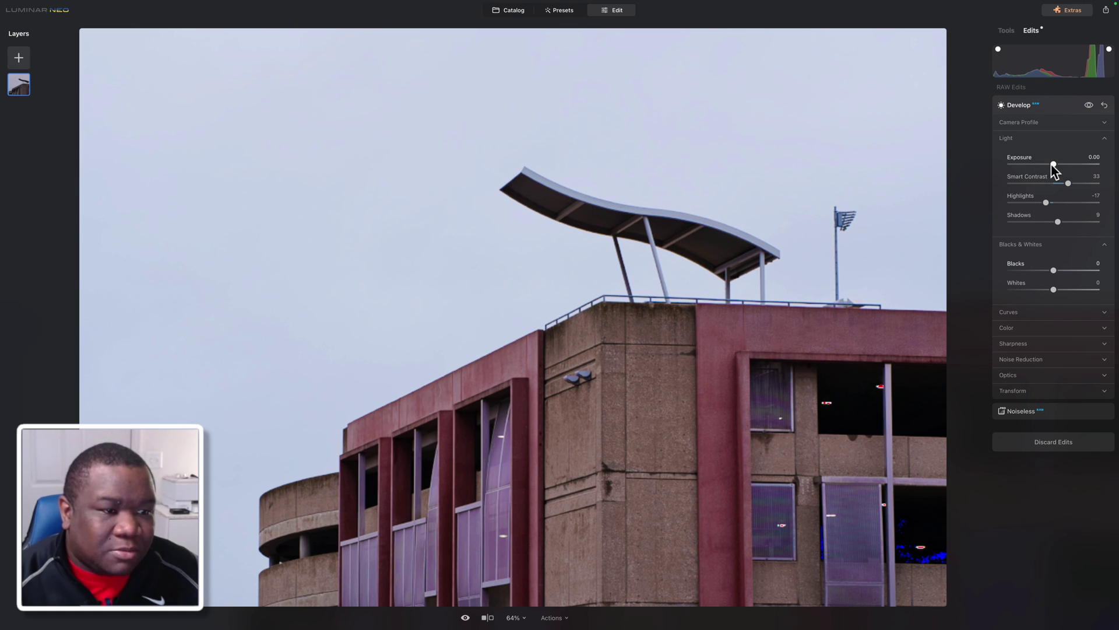
{"action": "left_click_drag", "start_coordinate": [1052, 164], "coordinate": [1036, 171]}
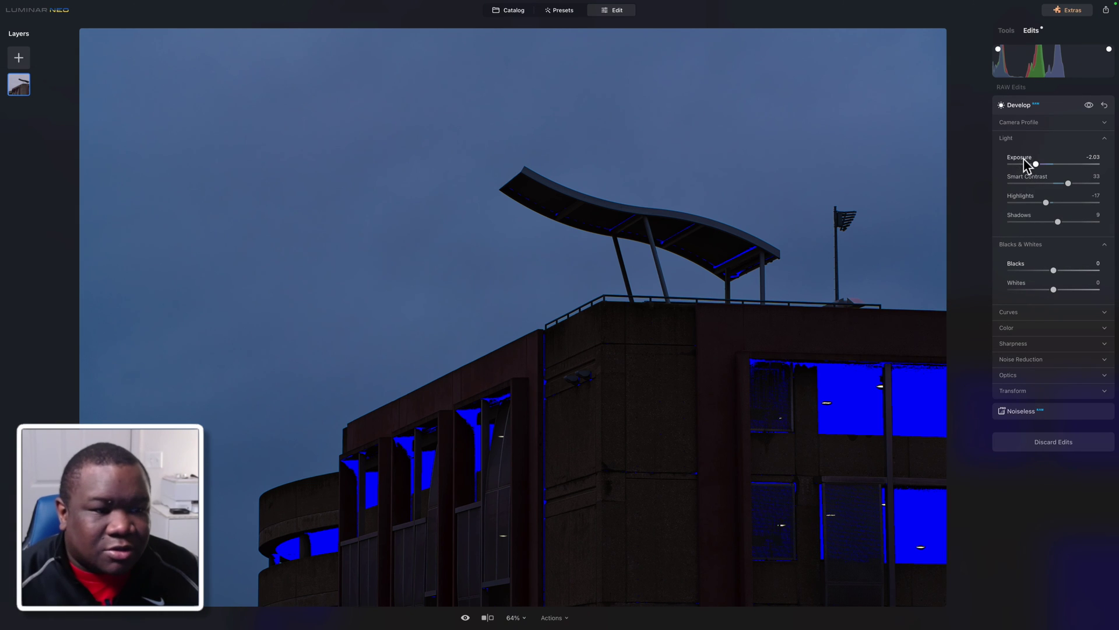
{"action": "double_click", "coordinate": [1024, 159]}
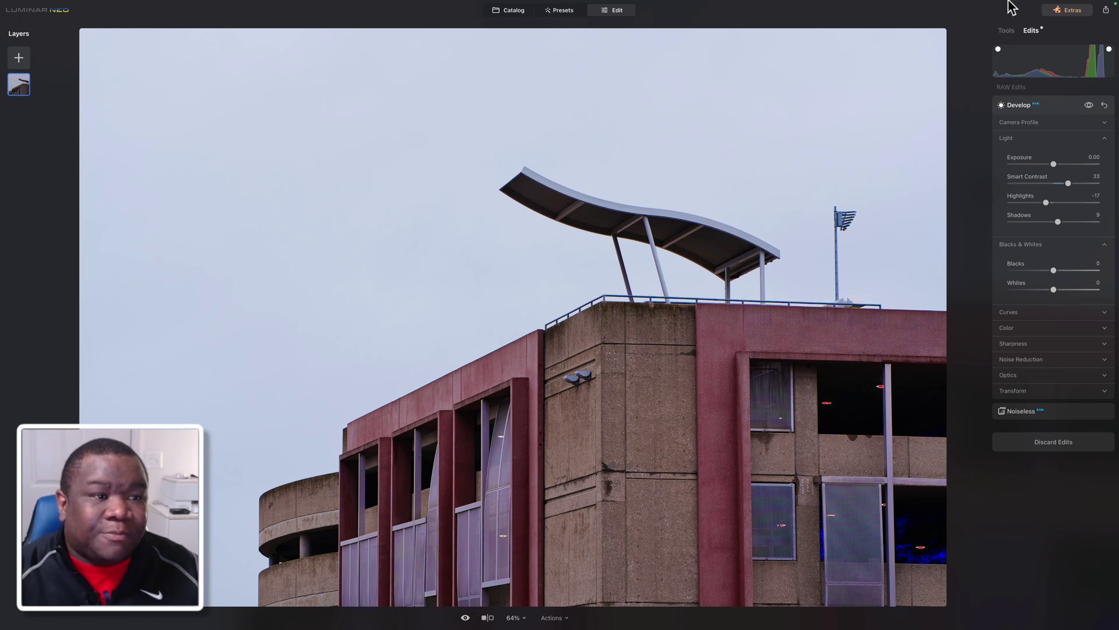
In the Sky tool, pick Dramatic Sky 4 from All Skies as the replacement sky
{"action": "left_click", "coordinate": [1005, 32]}
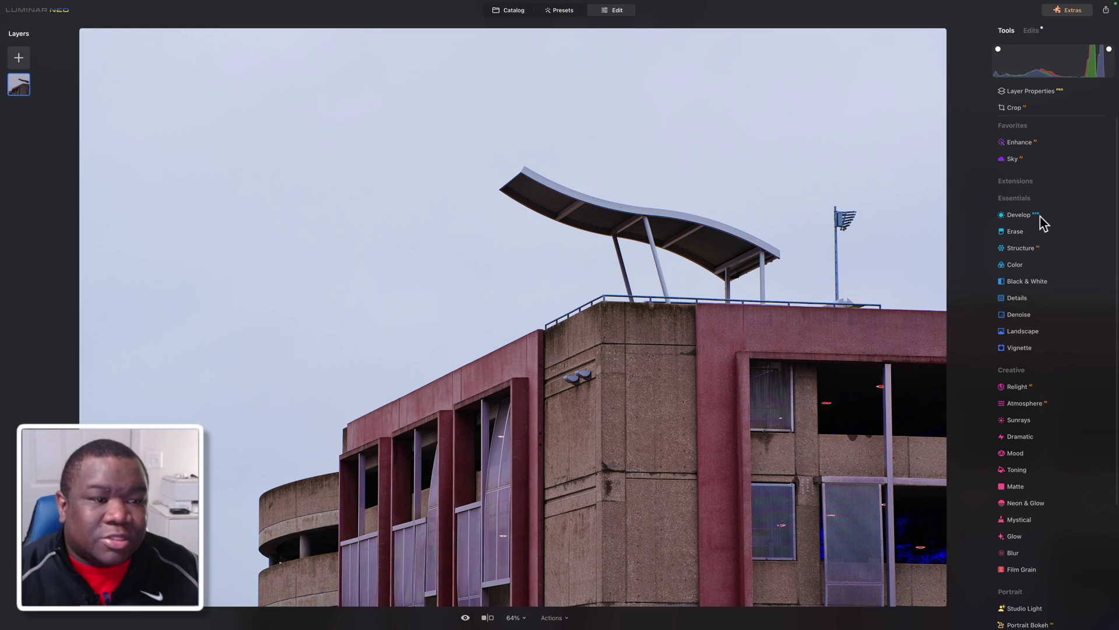
{"action": "left_click", "coordinate": [1013, 160]}
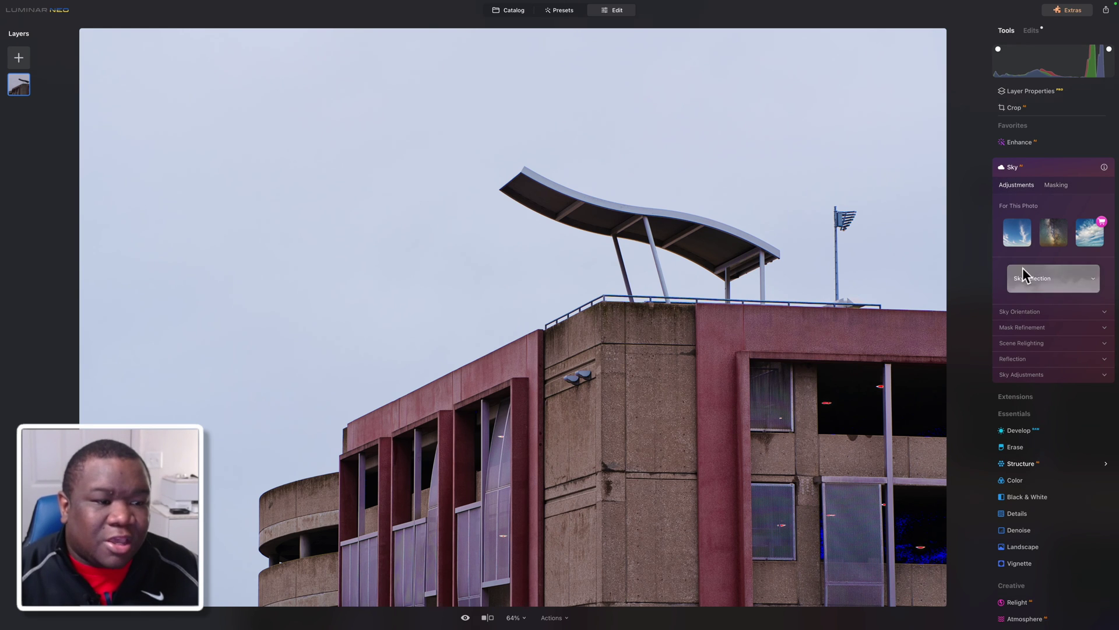
{"action": "left_click", "coordinate": [1095, 287]}
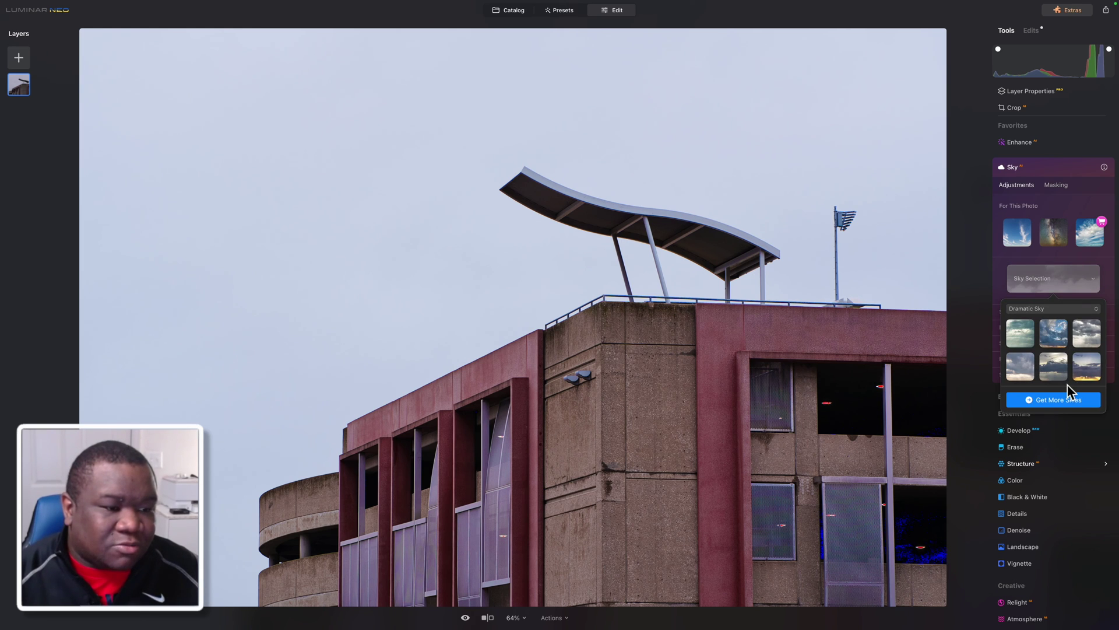
{"action": "left_click", "coordinate": [1058, 310]}
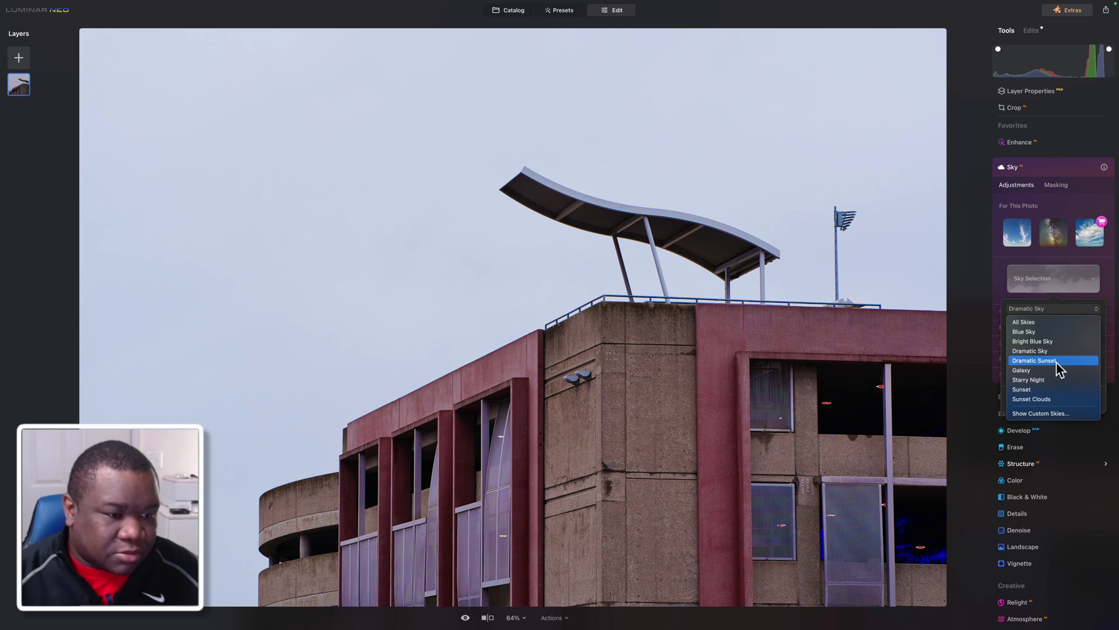
{"action": "left_click", "coordinate": [1043, 322]}
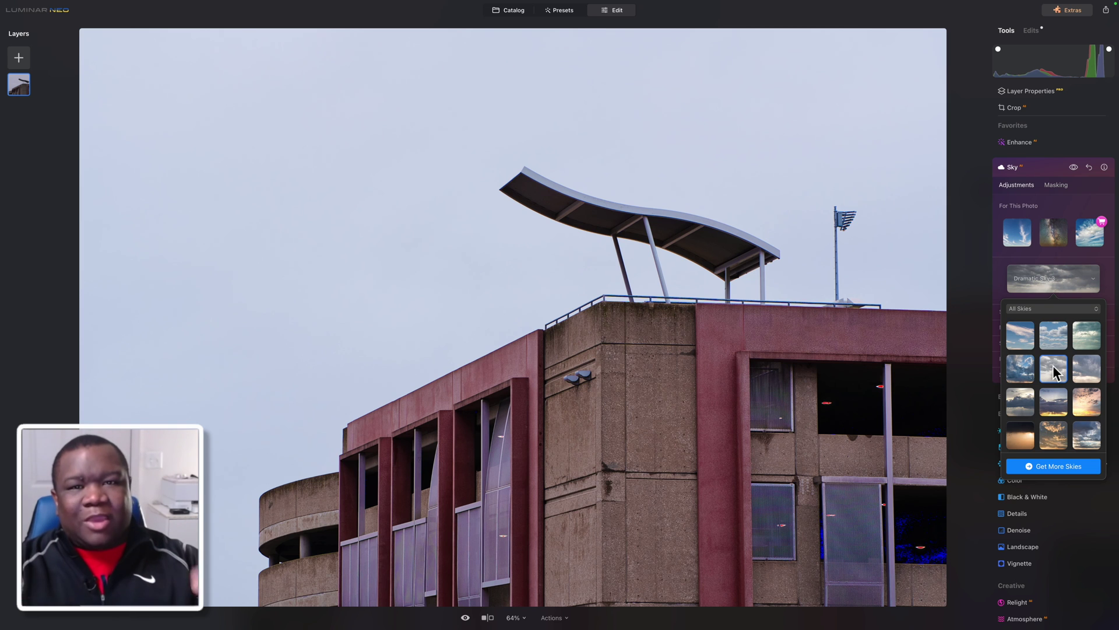
{"action": "left_click", "coordinate": [1054, 371]}
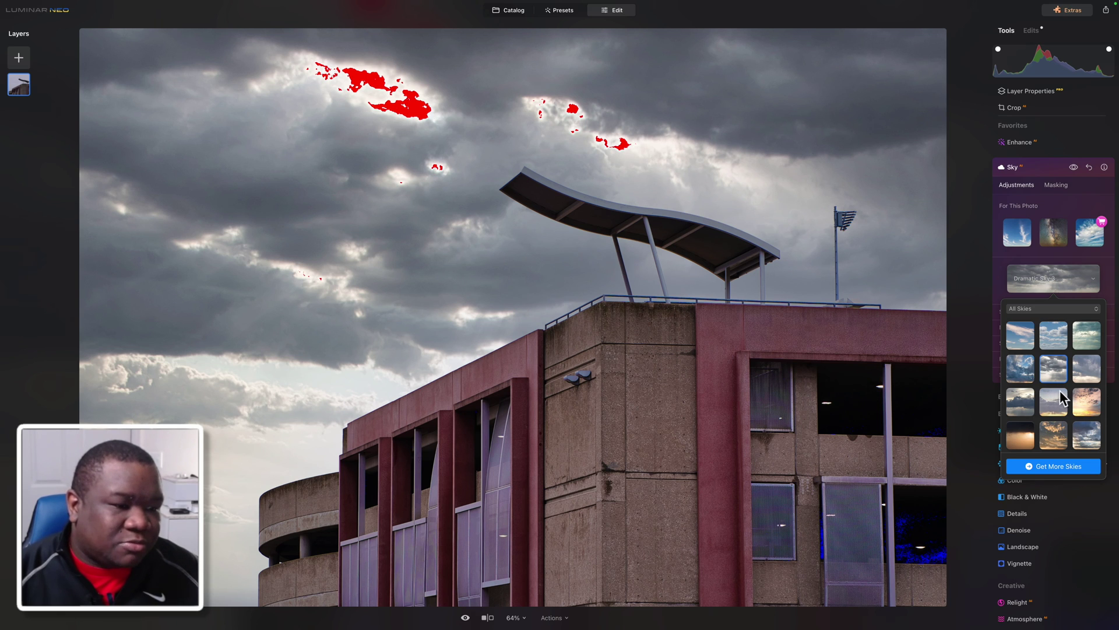
{"action": "left_click", "coordinate": [1086, 372]}
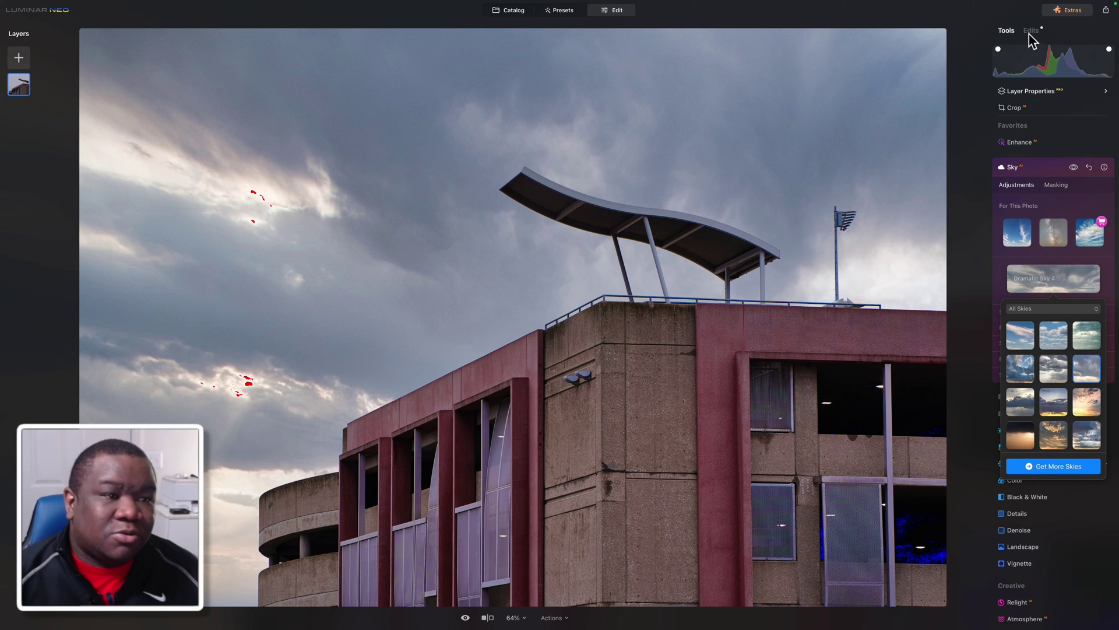
{"action": "left_click", "coordinate": [1019, 168]}
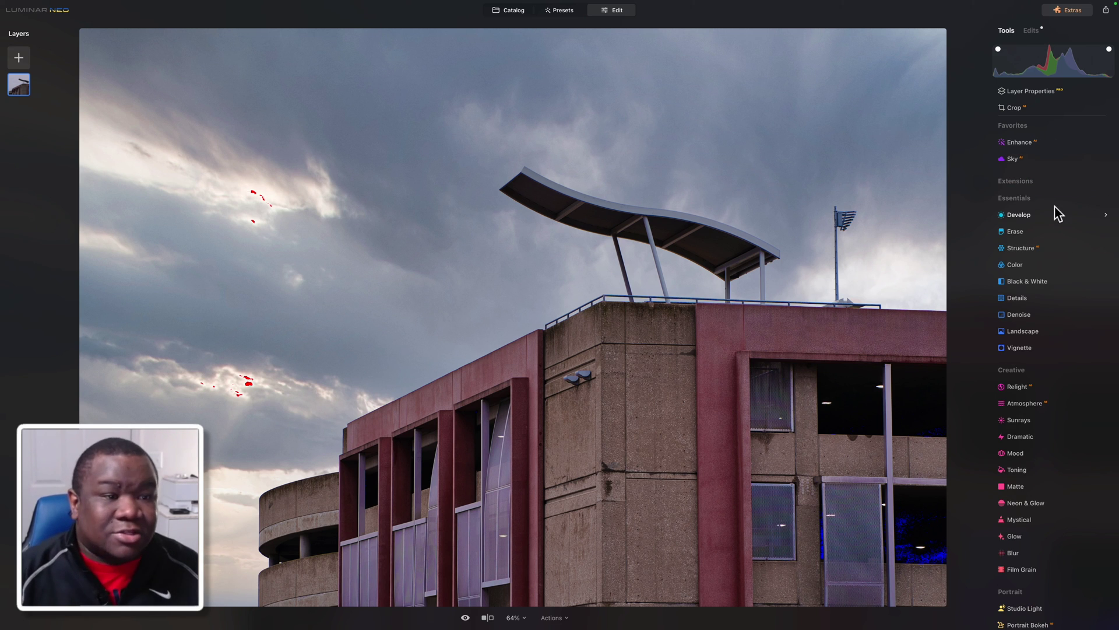
Set Brightness in the Sky tool's Sky Adjustments to -15 from the Edits list
{"action": "left_click", "coordinate": [1036, 33]}
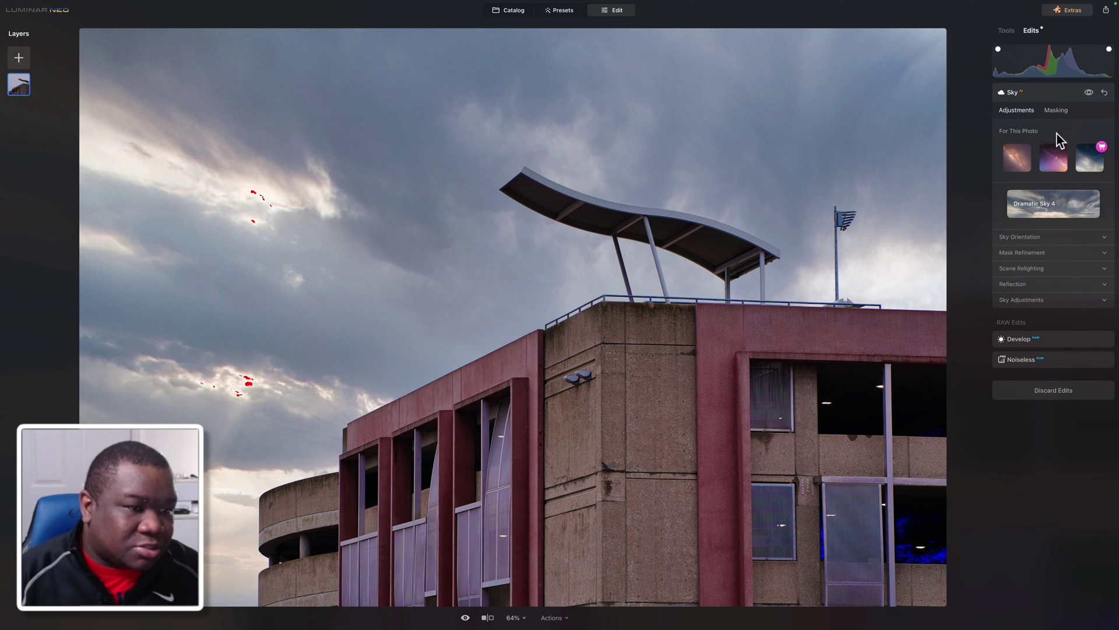
{"action": "left_click", "coordinate": [1060, 268]}
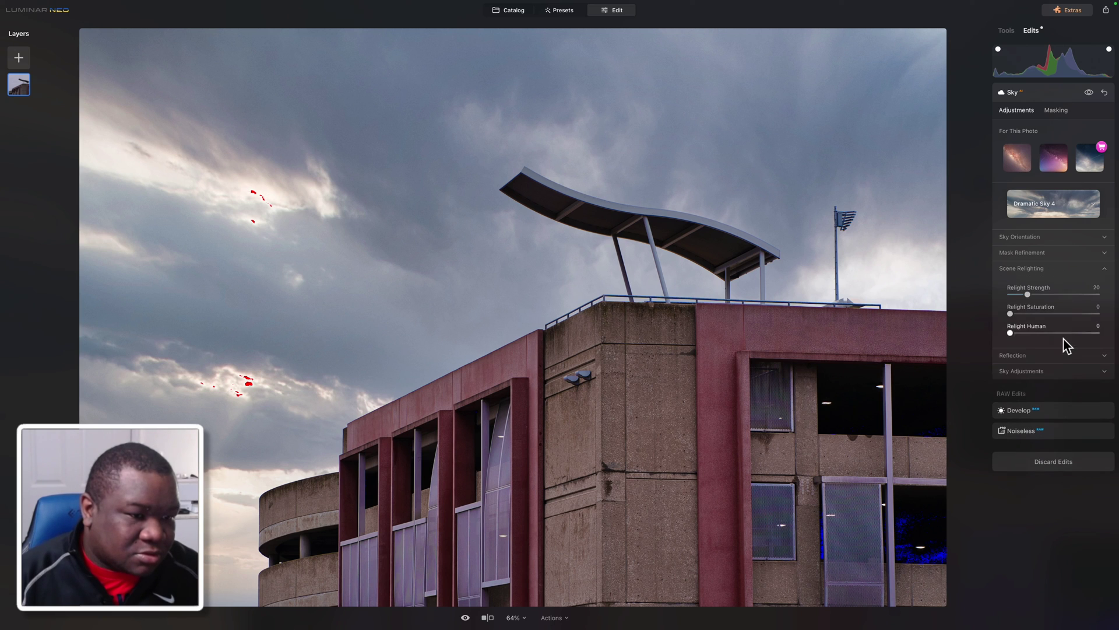
{"action": "left_click", "coordinate": [1058, 270]}
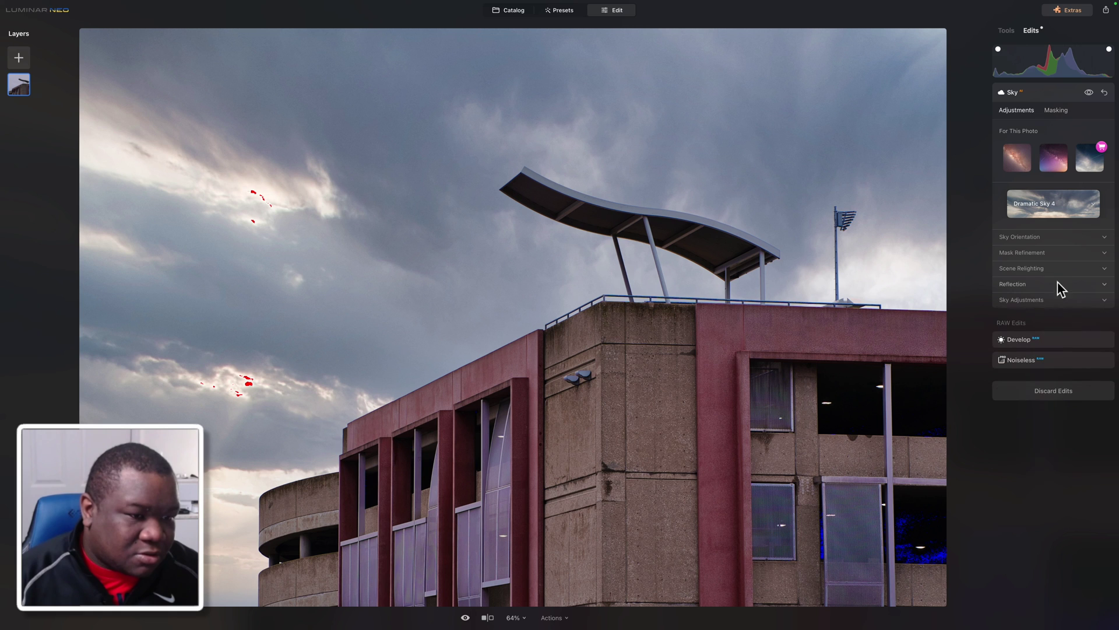
{"action": "left_click", "coordinate": [1060, 301]}
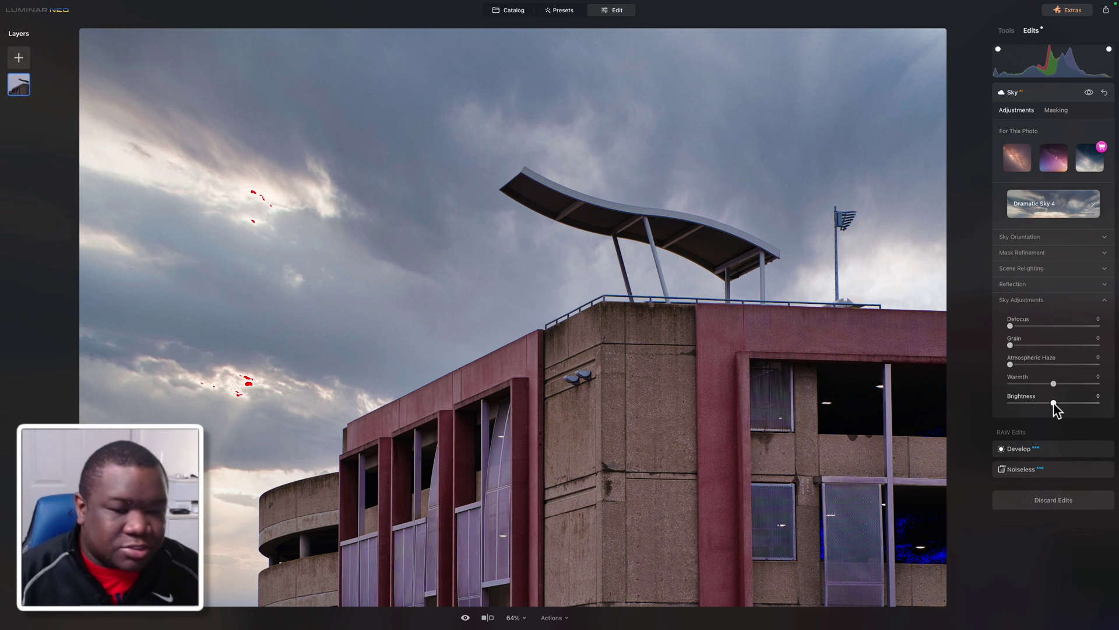
{"action": "left_click_drag", "start_coordinate": [1054, 402], "coordinate": [1054, 406]}
{"action": "left_click_drag", "start_coordinate": [1050, 410], "coordinate": [1048, 410]}
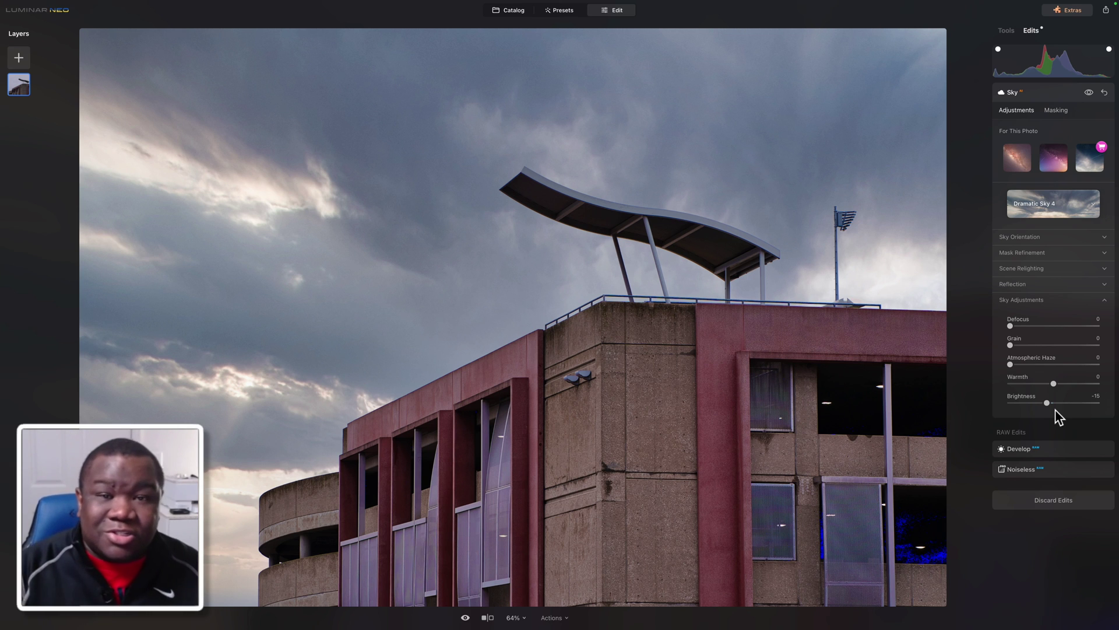
{"action": "left_click", "coordinate": [1043, 94]}
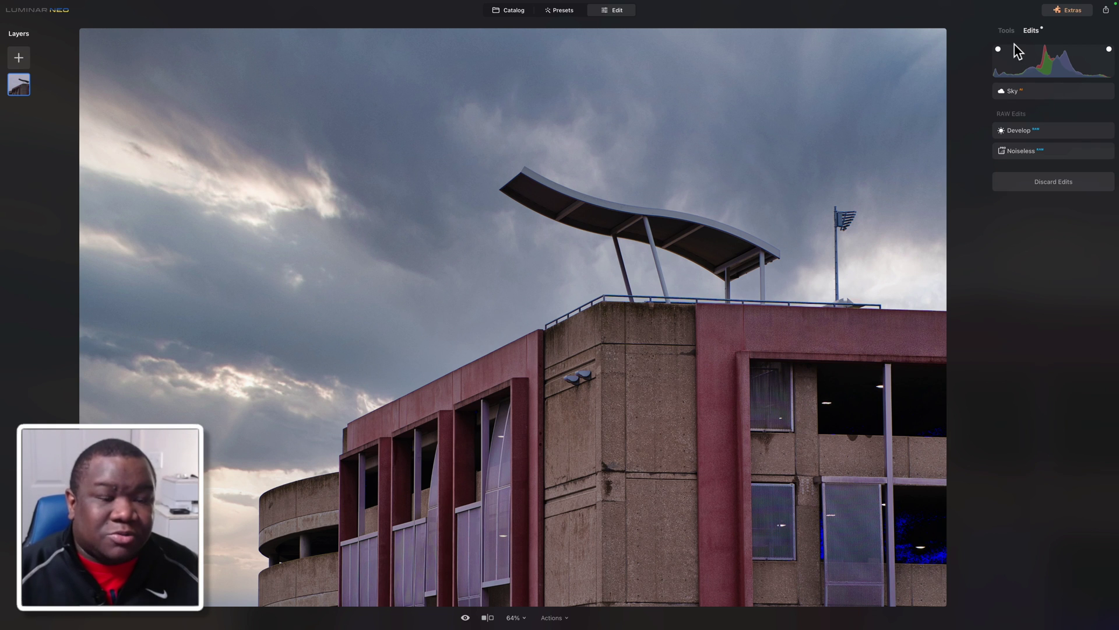